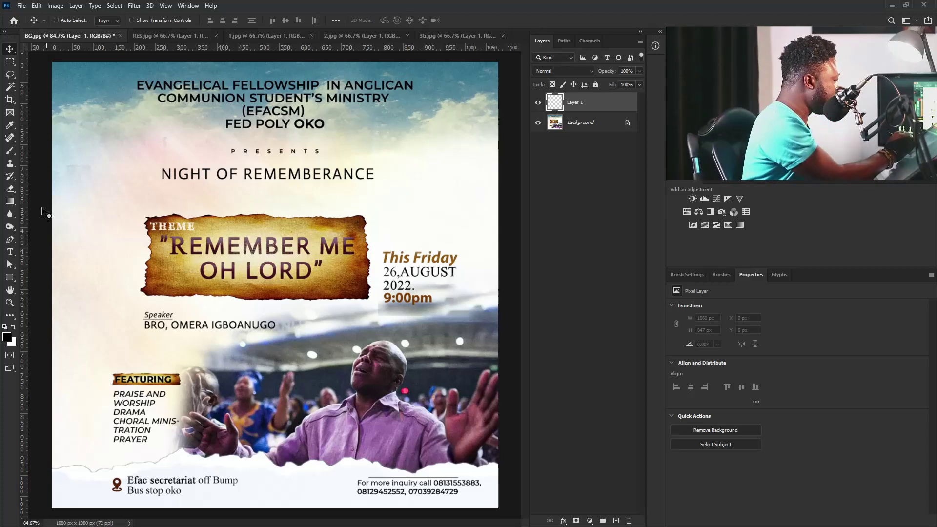
Switch to the Brush tool and shrink the brush to size 10
left_click(10, 151)
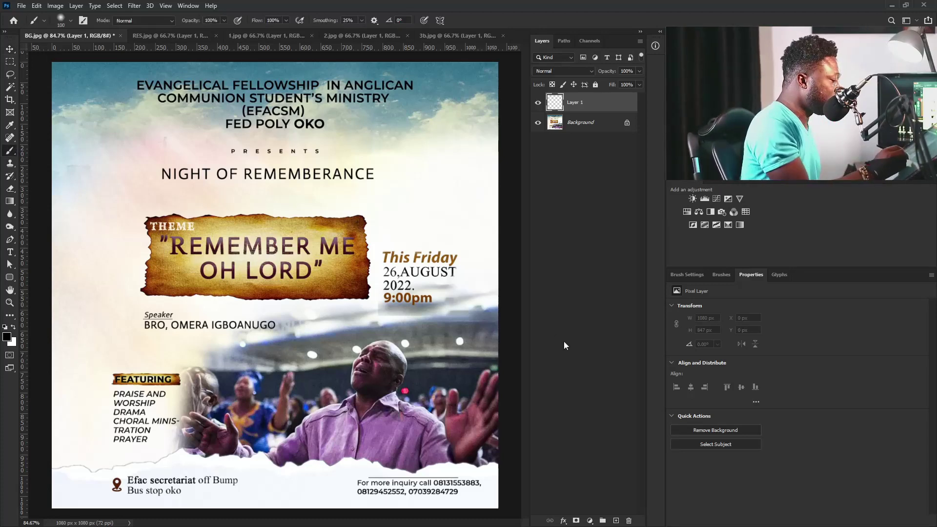
key("bracketleft")
key("bracketleft")
key("bracketleft")
key("bracketleft")
key("bracketleft")
key("bracketleft")
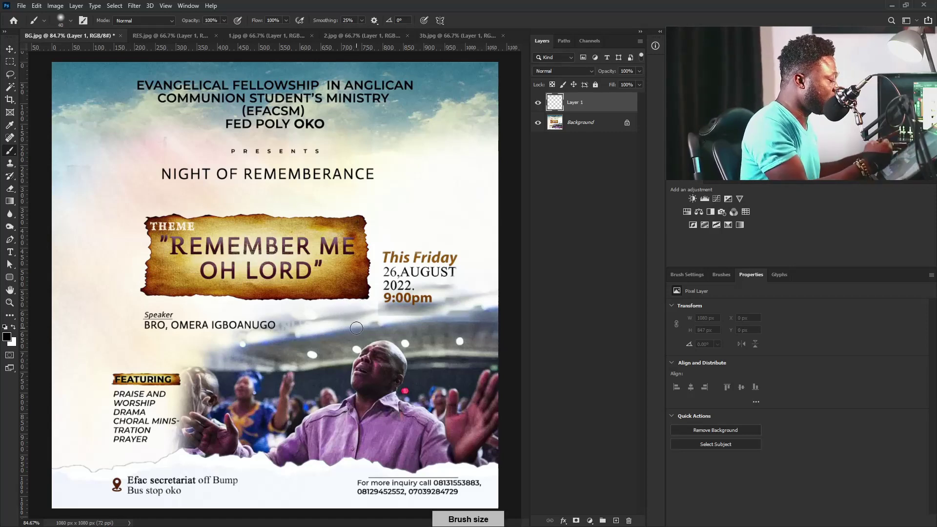
key("bracketleft")
key("bracketleft")
key("bracketleft")
key("bracketleft")
key("bracketleft")
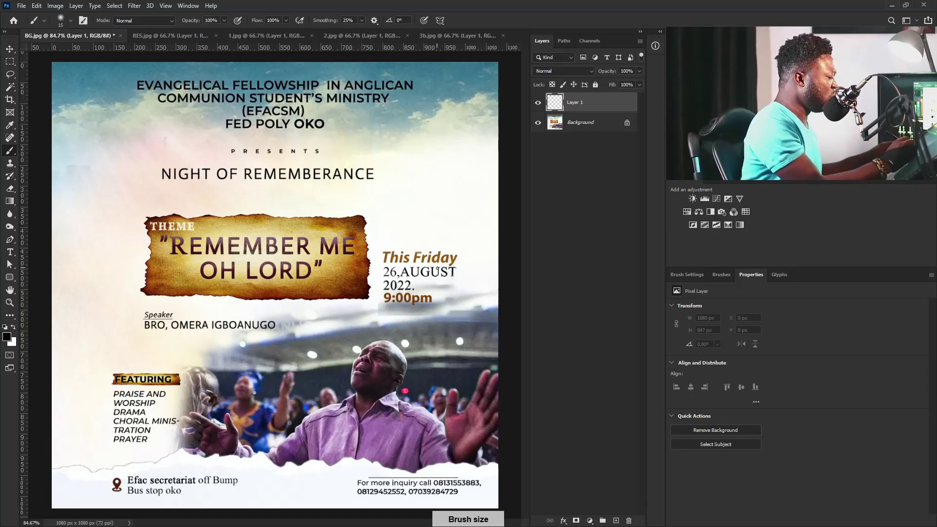
key("bracketleft")
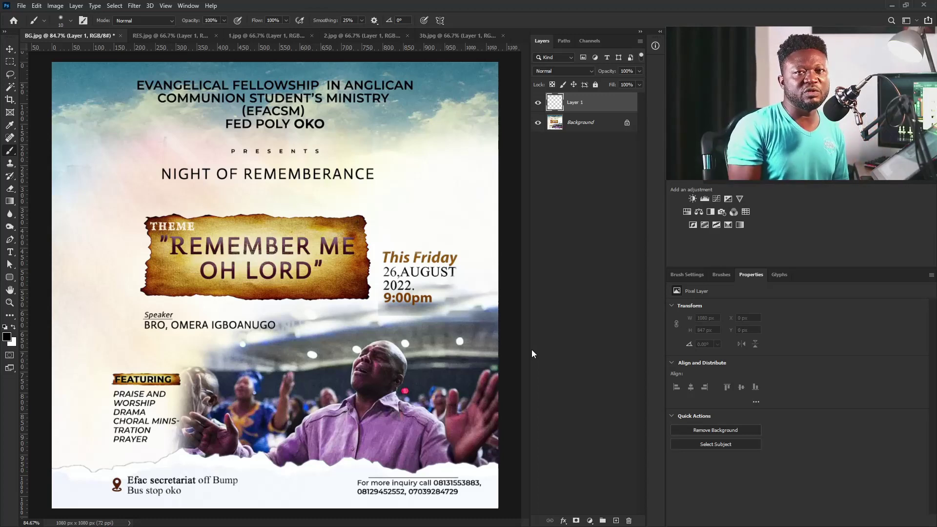
Draw a dark downward arrow at the flyer's top right, with extra strokes near the bottom
left_click_drag(461, 98, 461, 125)
left_click_drag(454, 111, 461, 125)
left_click_drag(452, 362, 450, 385)
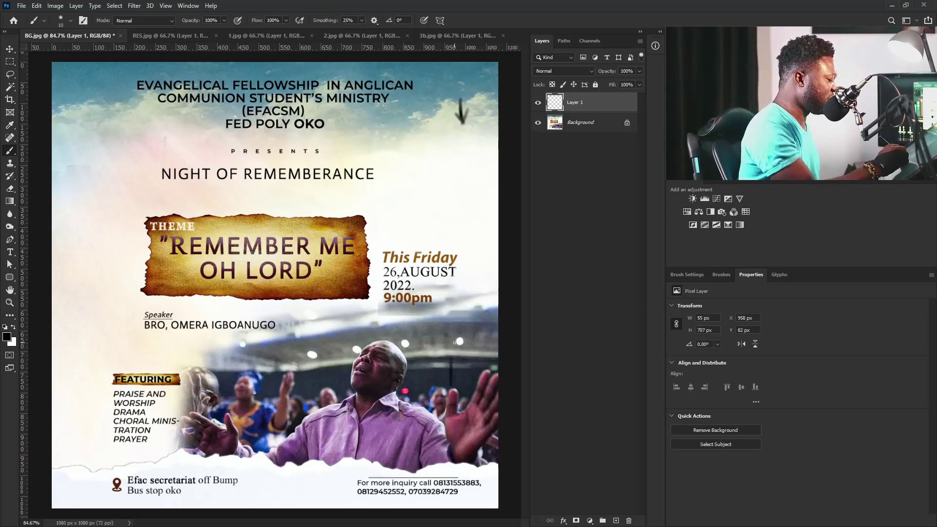
mouse_move(264, 365)
left_mouse_down()
mouse_move(459, 332)
mouse_move(229, 349)
mouse_move(471, 320)
left_mouse_up()
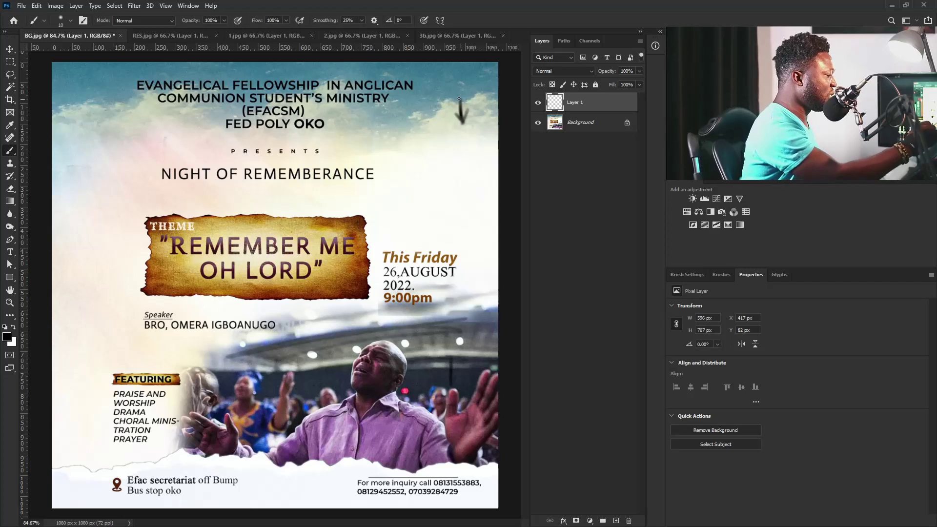
left_click_drag(459, 98, 462, 122)
left_click_drag(470, 109, 462, 126)
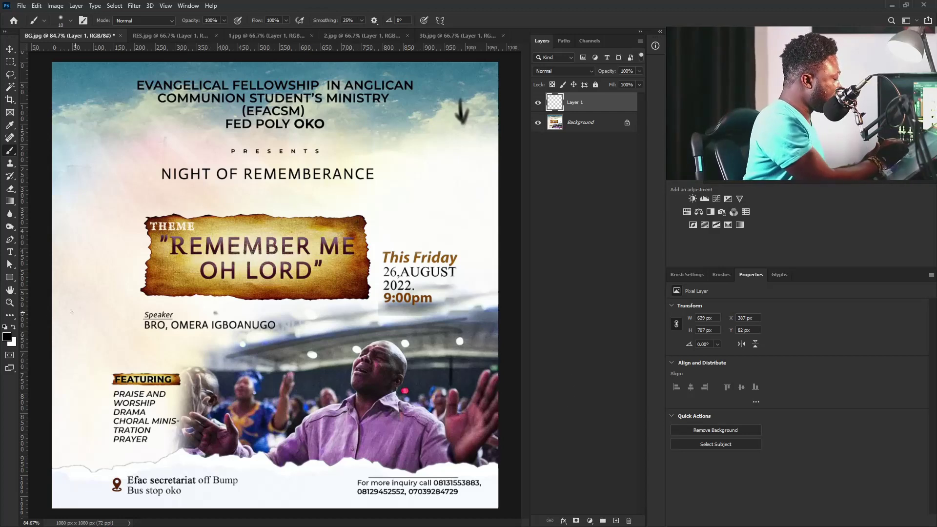
Scribble three rough dark lines across the flyer, then switch to the RES.jpg church poster
mouse_move(49, 313)
left_mouse_down()
mouse_move(492, 322)
mouse_move(496, 103)
mouse_move(170, 63)
left_mouse_up()
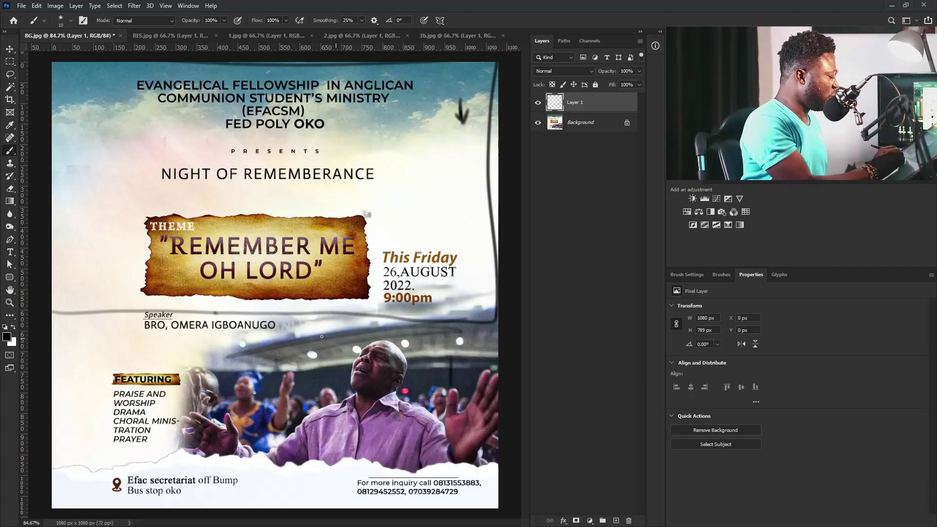
left_click_drag(319, 361, 367, 333)
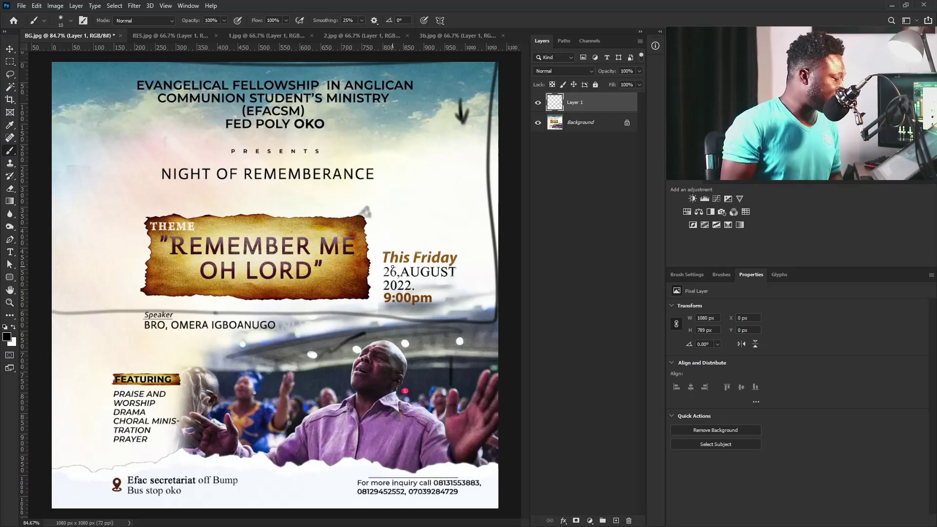
left_click_drag(366, 223, 384, 253)
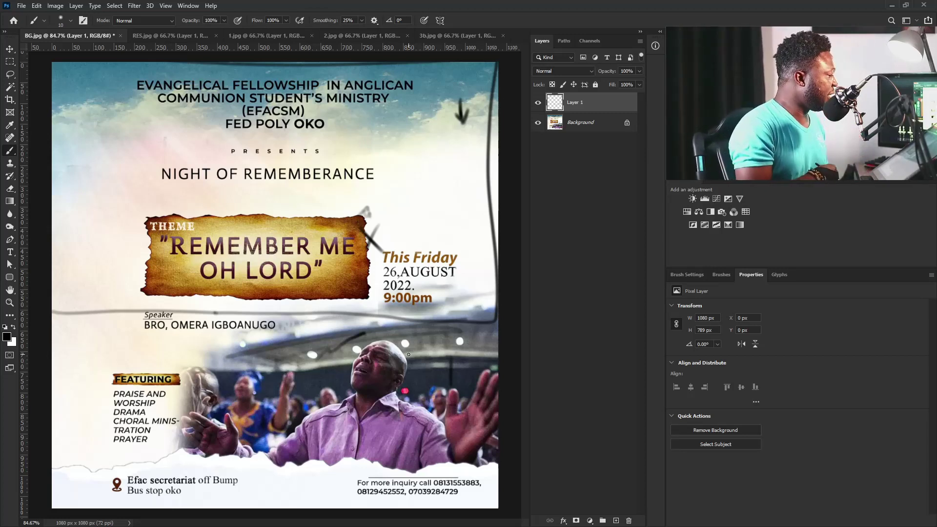
left_click(170, 36)
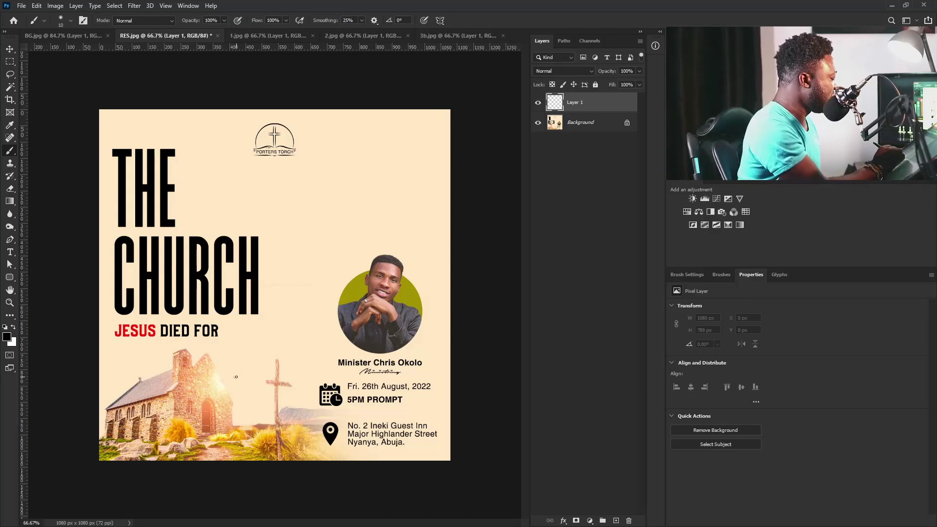
Paint a dark X beside the cross and a checkmark right of CHURCH on Layer 1
left_click_drag(259, 349, 235, 377)
mouse_move(252, 377)
left_mouse_down()
mouse_move(246, 348)
mouse_move(227, 363)
mouse_move(248, 384)
left_mouse_up()
mouse_move(261, 351)
left_mouse_down()
mouse_move(225, 371)
mouse_move(259, 352)
left_mouse_up()
mouse_move(254, 339)
left_mouse_down()
mouse_move(248, 381)
mouse_move(261, 352)
mouse_move(251, 375)
left_mouse_up()
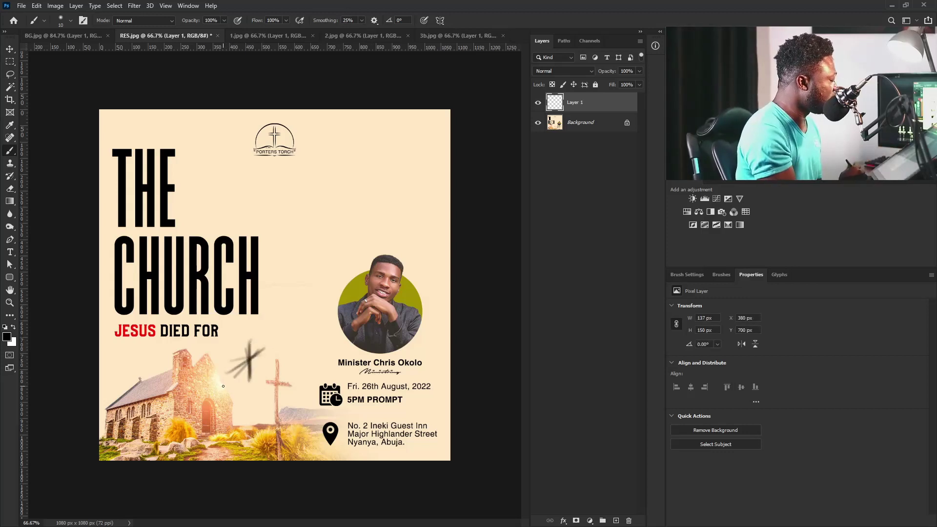
left_click_drag(262, 253, 325, 190)
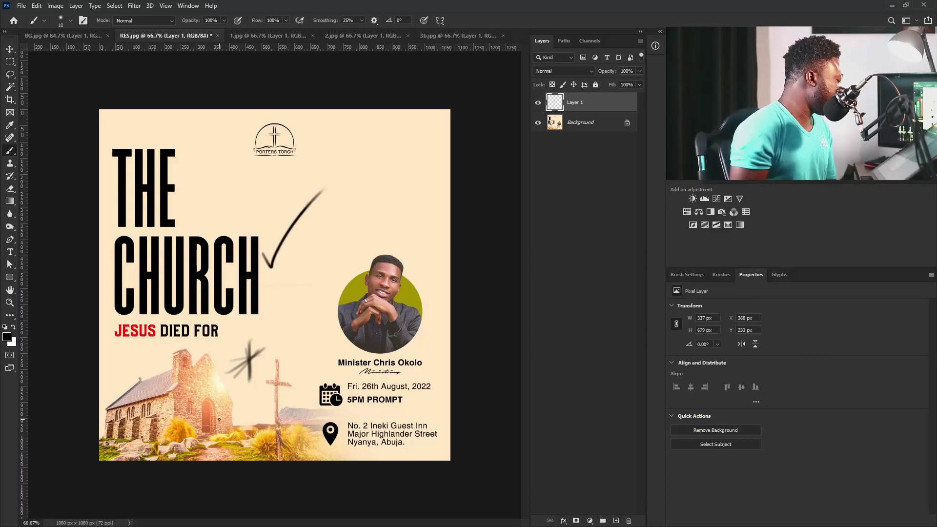
left_click(220, 406)
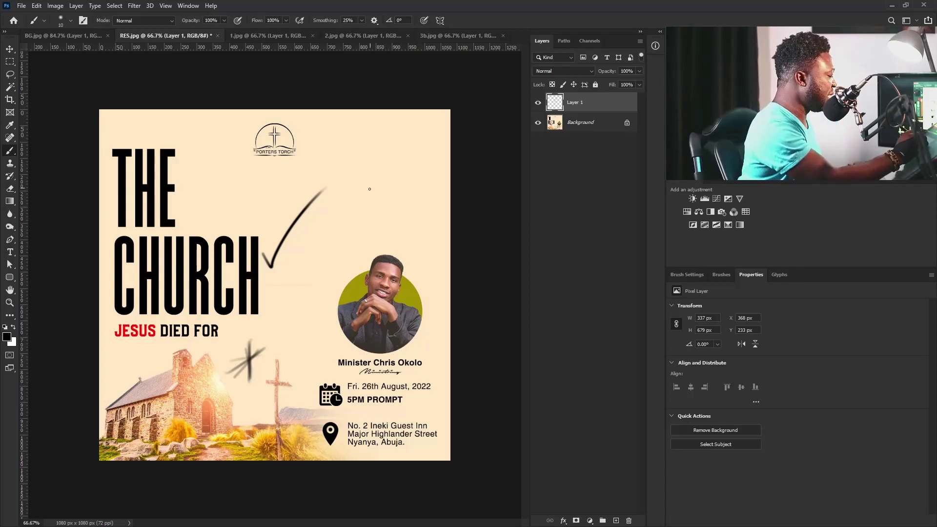
Handwrite 'THE' and a circled 'JESUS DIED' scribble, then make the Background layer active
mouse_move(360, 200)
left_mouse_down()
mouse_move(380, 196)
mouse_move(369, 215)
mouse_move(416, 155)
mouse_move(429, 155)
left_mouse_up()
mouse_move(385, 221)
left_mouse_down()
mouse_move(392, 239)
mouse_move(382, 223)
mouse_move(433, 204)
left_mouse_up()
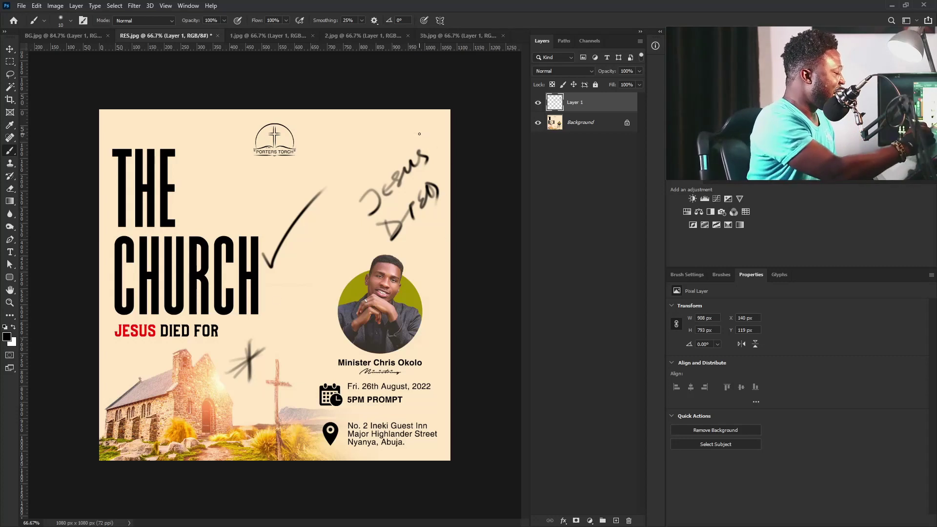
left_click_drag(417, 131, 421, 229)
left_click_drag(433, 151, 412, 278)
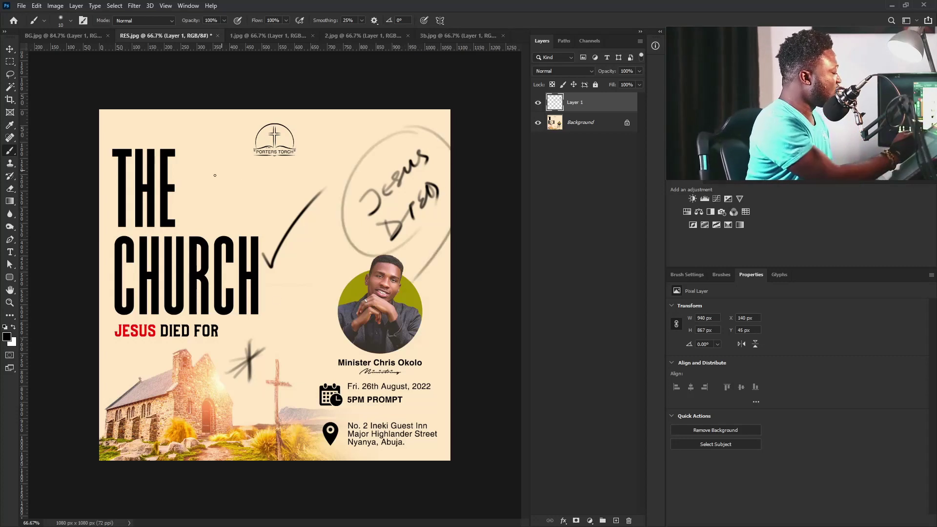
mouse_move(200, 192)
left_mouse_down()
mouse_move(215, 217)
mouse_move(237, 183)
mouse_move(227, 203)
mouse_move(272, 201)
mouse_move(223, 273)
left_mouse_up()
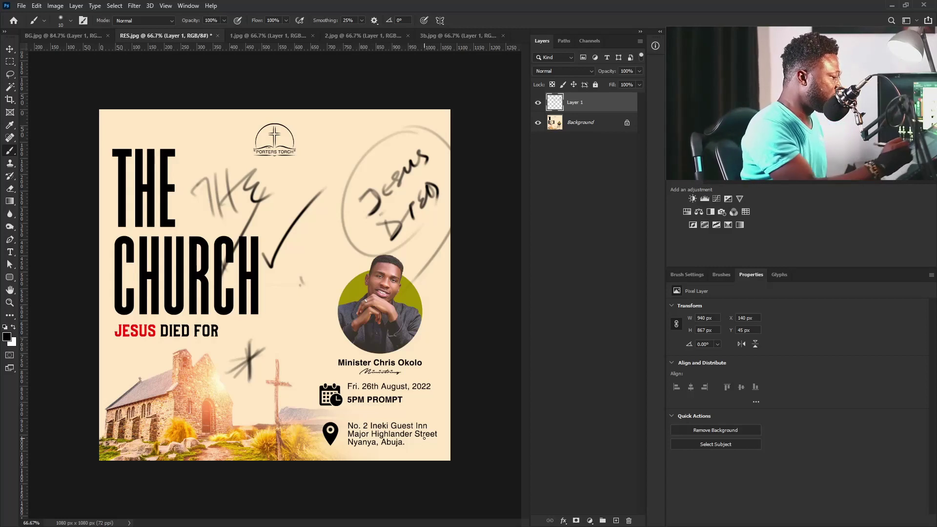
key("alt+bracketleft")
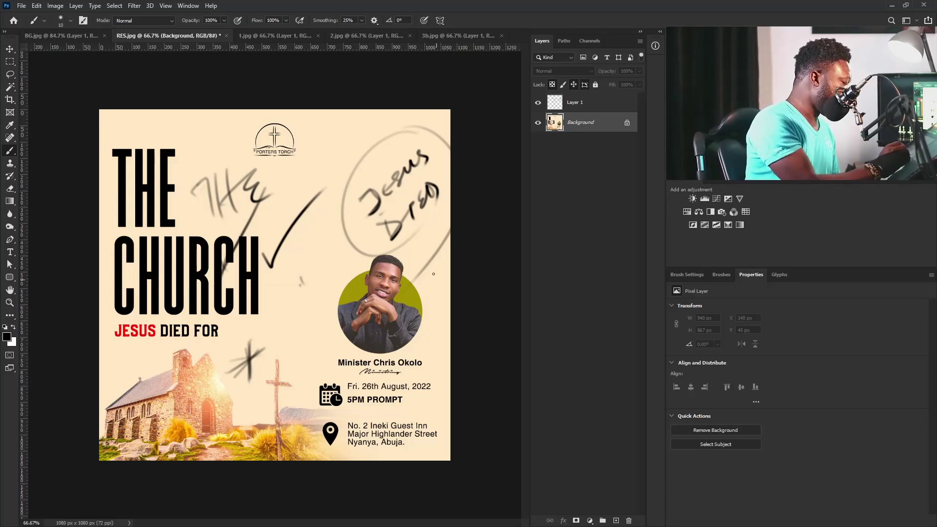
Add a diagonal line and arrowhead strokes near the portrait, then reactivate Layer 1
mouse_move(345, 285)
left_mouse_down()
mouse_move(310, 325)
mouse_move(327, 315)
left_mouse_up()
mouse_move(280, 350)
left_mouse_down()
mouse_move(212, 405)
mouse_move(276, 362)
left_mouse_up()
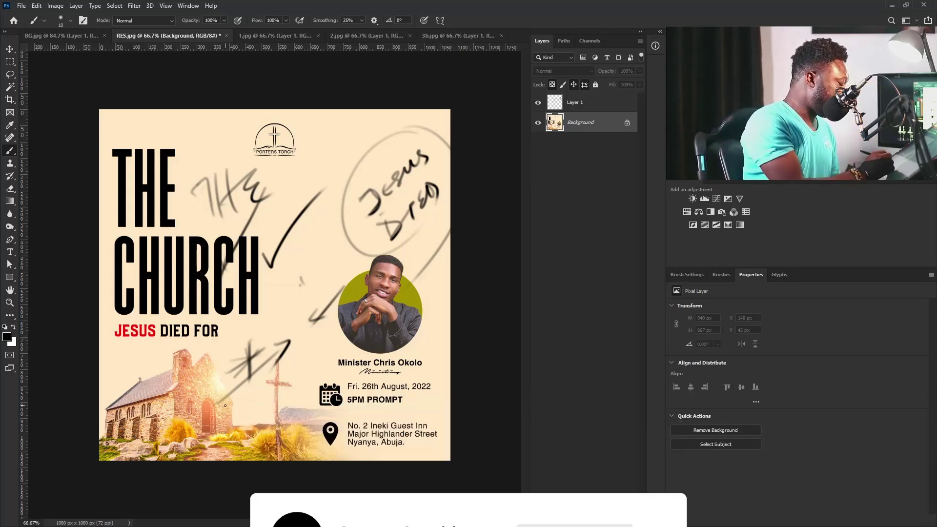
left_click(592, 105)
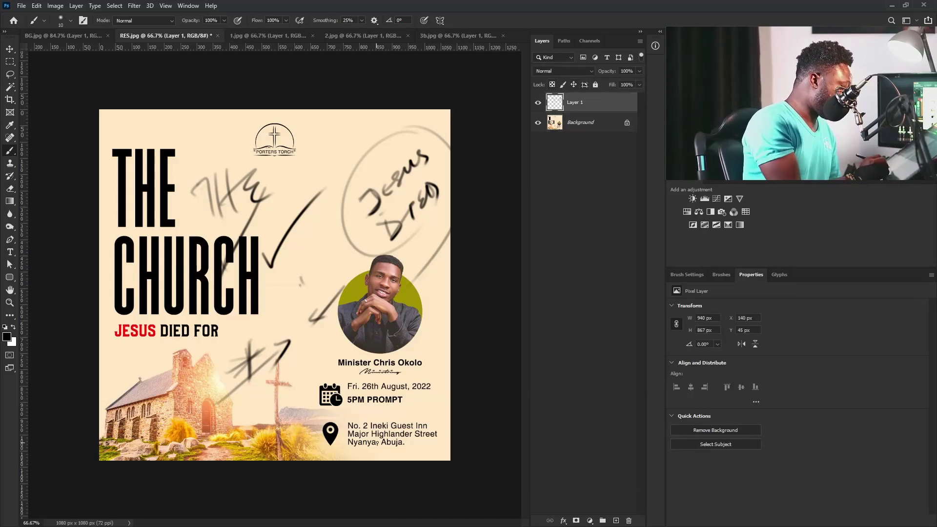
Mark the two address lines, loop 5PM PROMPT, and add small x marks beside the icons
left_click_drag(348, 430, 421, 426)
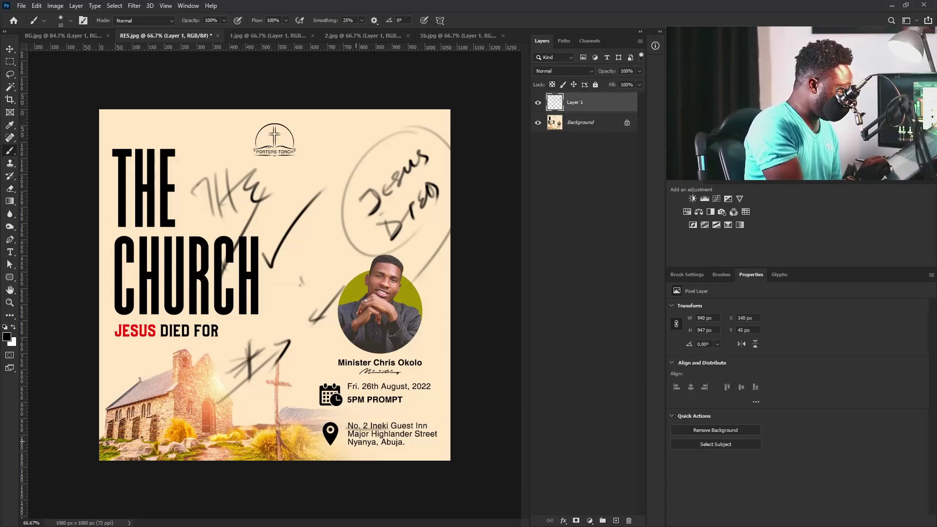
mouse_move(343, 439)
left_mouse_down()
mouse_move(461, 442)
mouse_move(355, 445)
mouse_move(345, 434)
mouse_move(438, 427)
mouse_move(341, 442)
mouse_move(428, 440)
left_mouse_up()
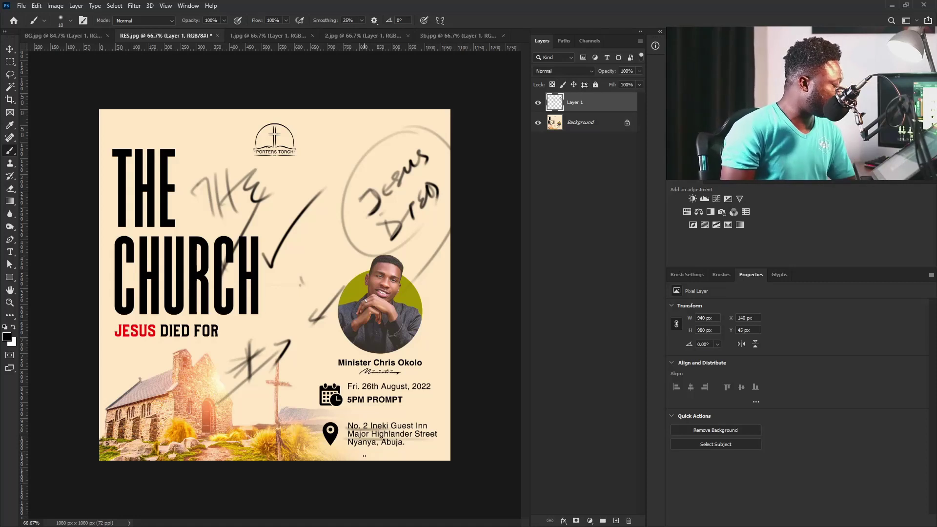
mouse_move(352, 393)
left_mouse_down()
mouse_move(348, 408)
mouse_move(388, 391)
mouse_move(410, 408)
mouse_move(442, 412)
left_mouse_up()
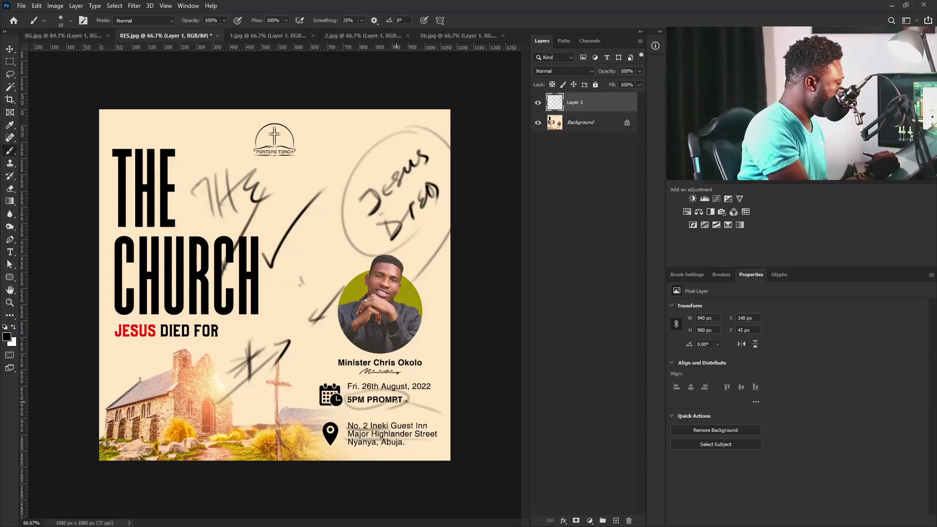
mouse_move(315, 369)
left_mouse_down()
mouse_move(321, 381)
mouse_move(327, 370)
left_mouse_up()
mouse_move(332, 413)
left_mouse_down()
mouse_move(311, 428)
mouse_move(328, 418)
left_mouse_up()
left_click_drag(324, 410, 325, 429)
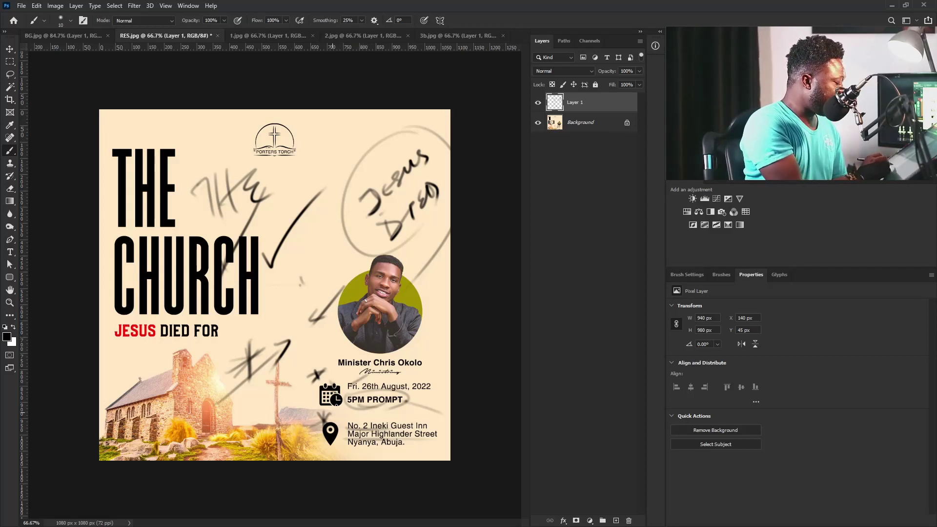
Draw a vertical line beside the event details and switch to the 1.jpg Dukiya flyer
left_click(341, 445)
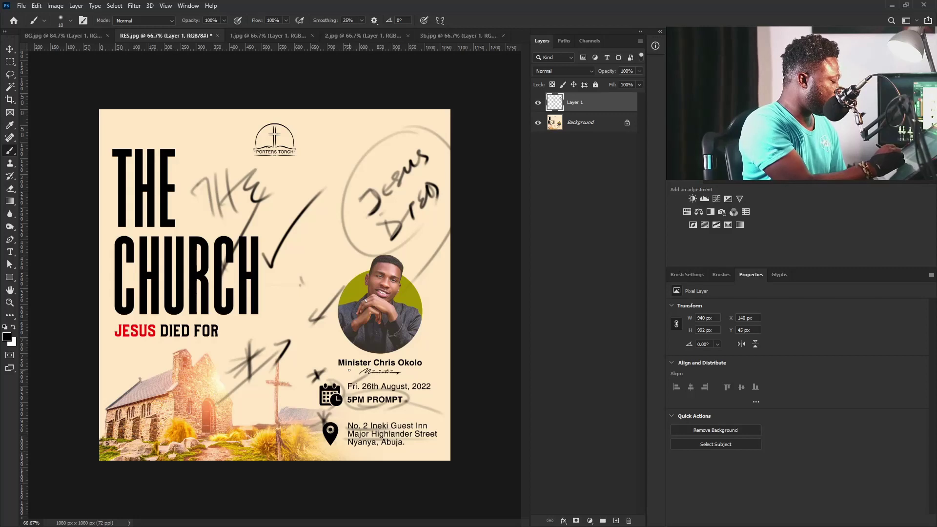
left_click_drag(349, 370, 348, 455)
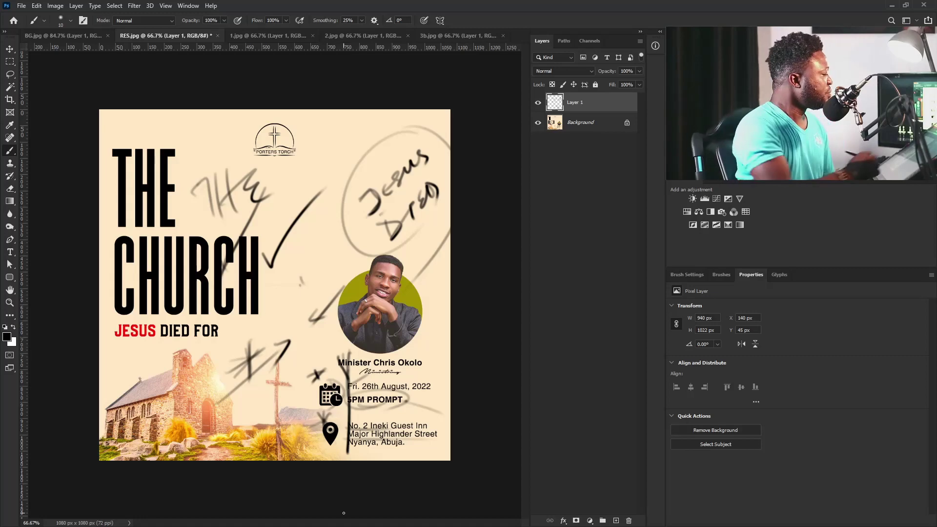
left_click(271, 36)
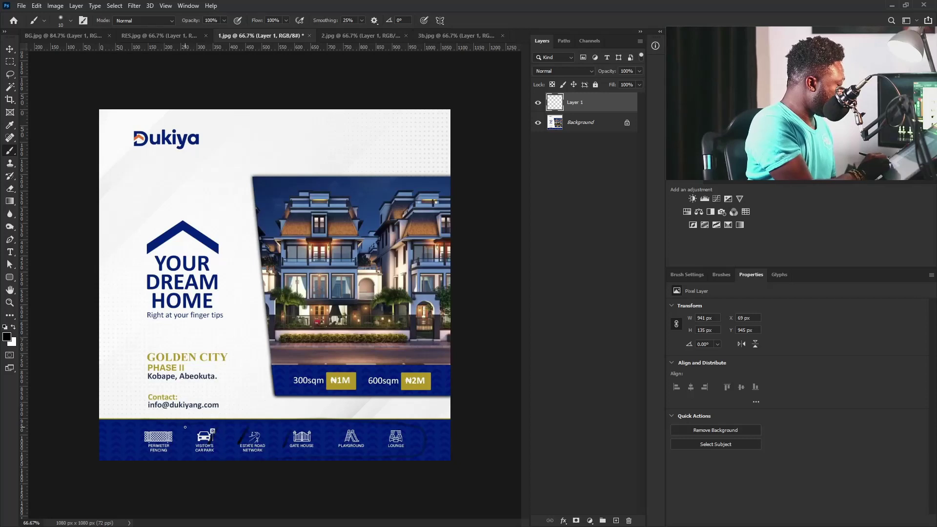
Loop a stroke around the Visitor's Car Park icon, then check the Eraser, Pen and brush presets
left_click_drag(178, 432, 169, 448)
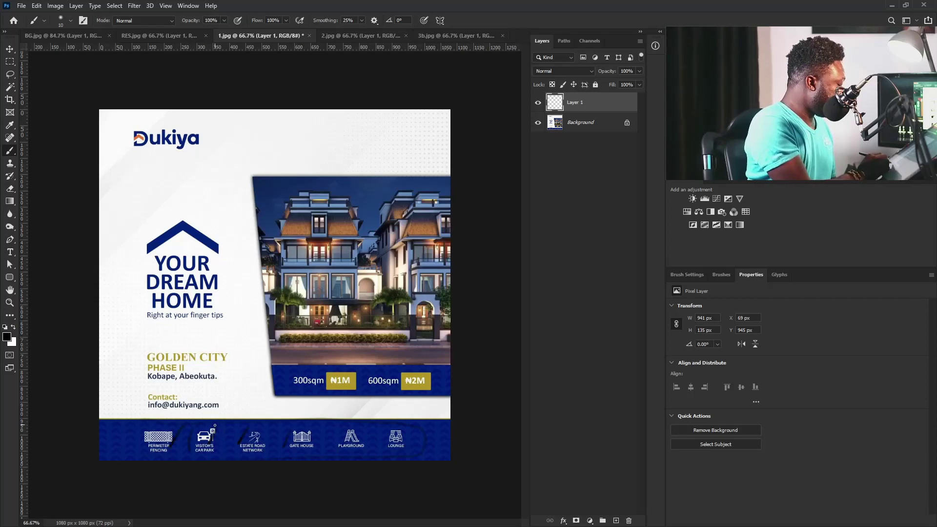
left_click_drag(215, 426, 208, 463)
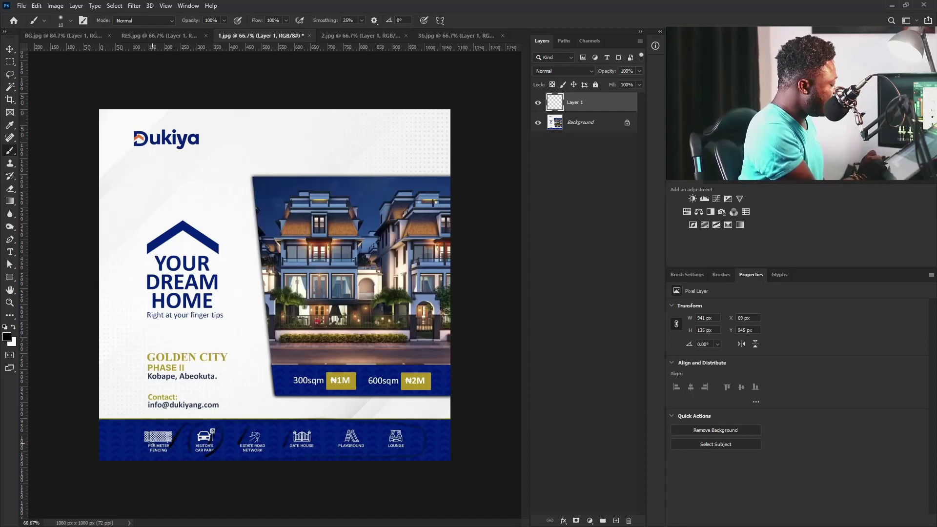
key("e")
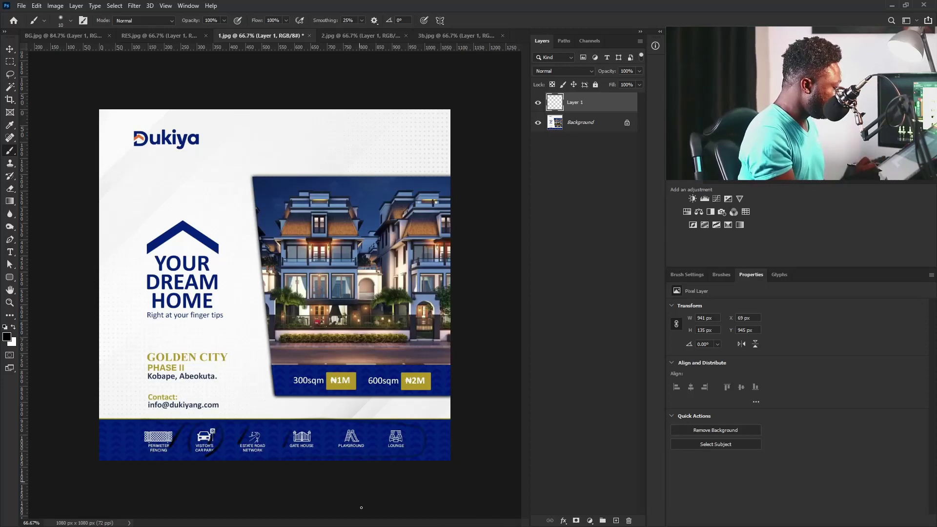
key("p")
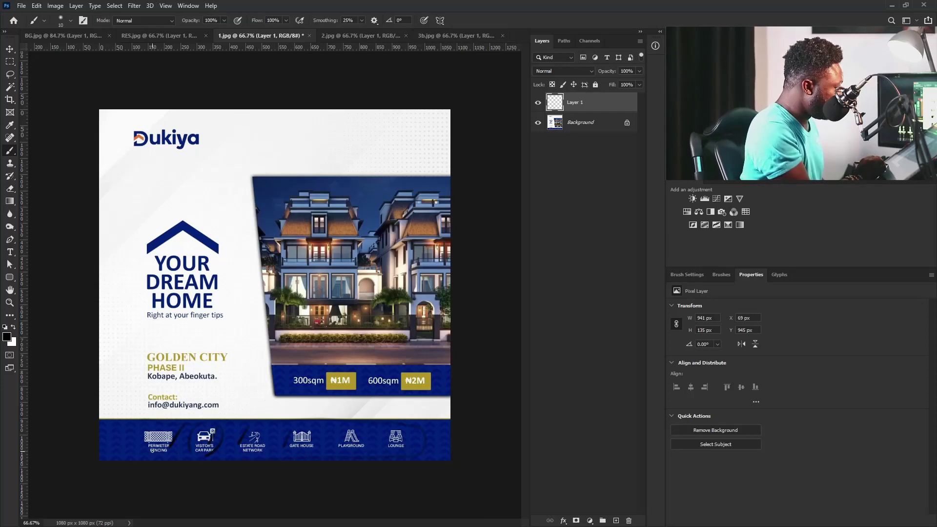
right_click(262, 435)
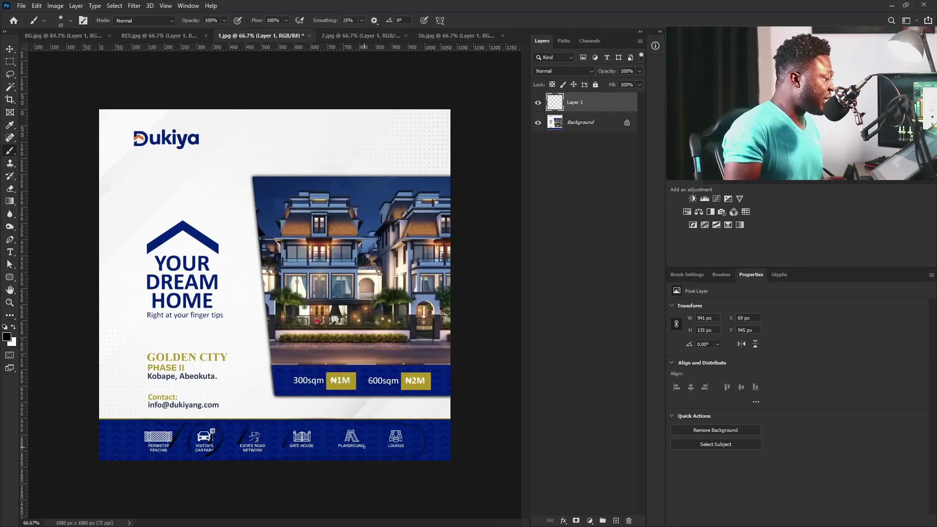
Hide the markup layer and duplicate the Background layer
left_click(577, 128)
left_click(538, 102)
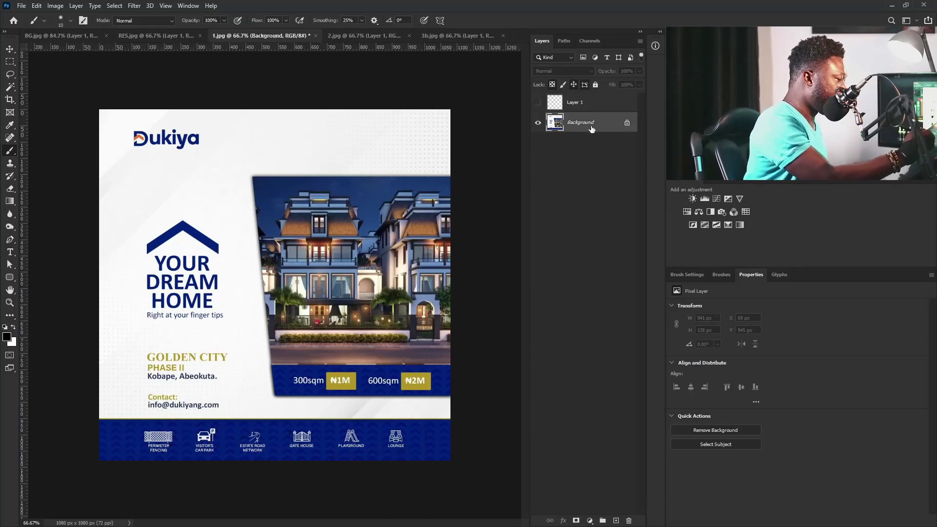
left_click_drag(592, 128, 615, 522)
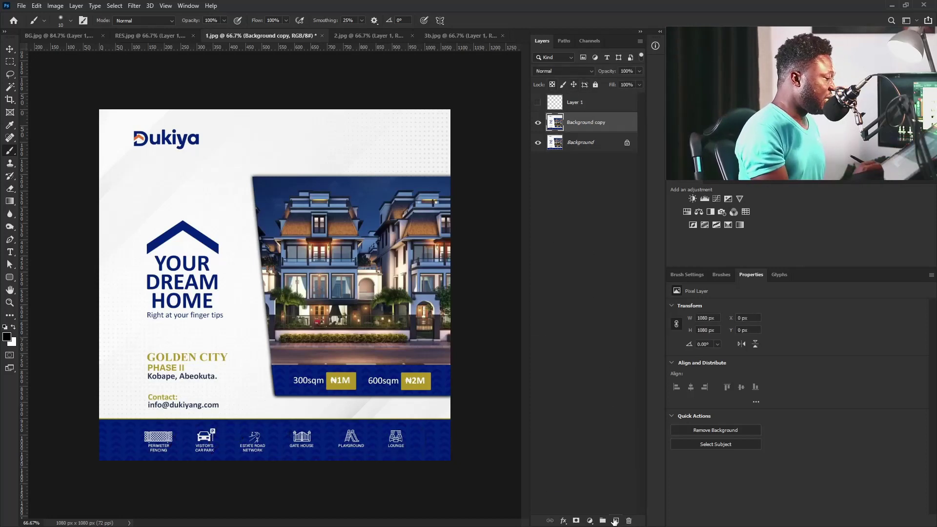
Outline the house photo with the Polygonal Lasso and copy it onto its own layer
left_click(11, 76)
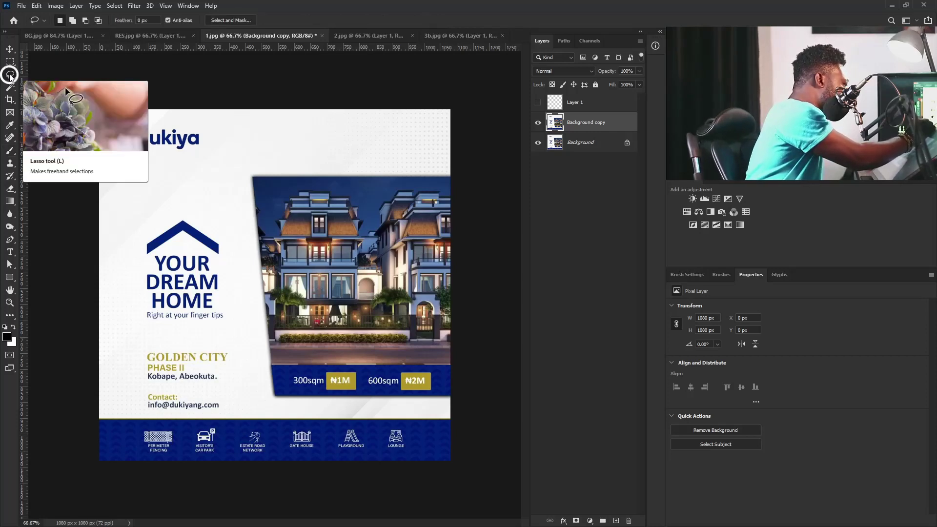
right_click(12, 76)
left_click(59, 83)
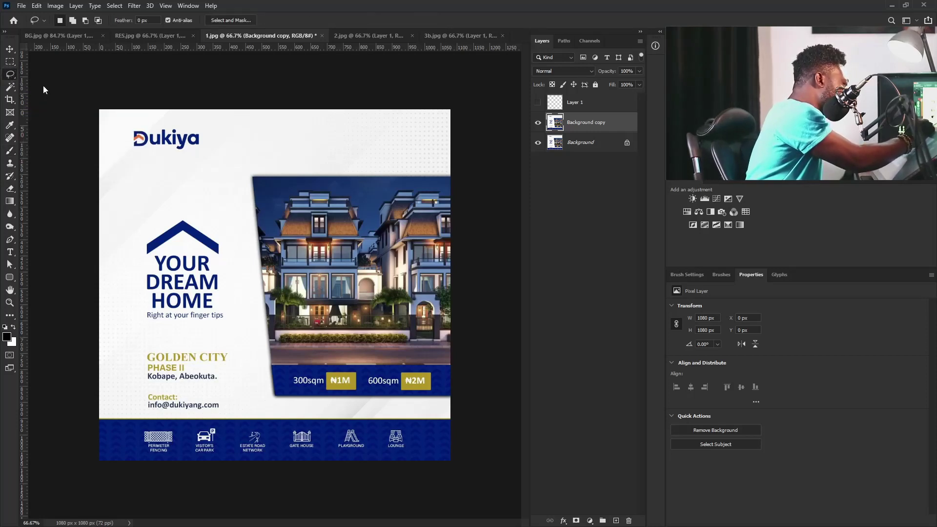
left_click(451, 177)
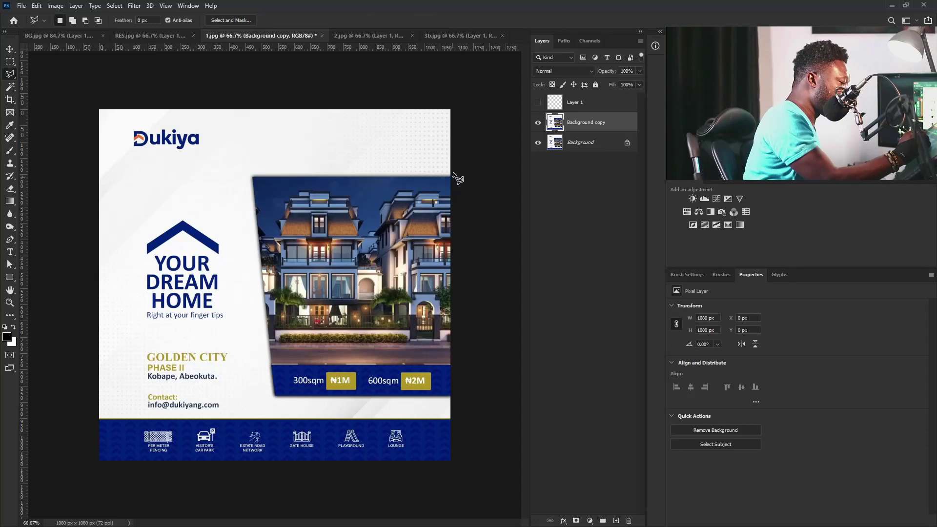
left_click(254, 176)
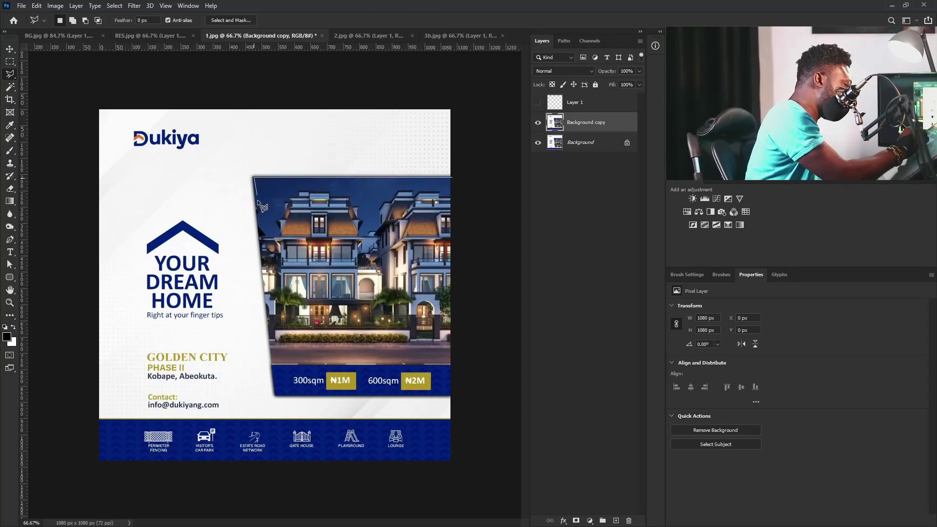
left_click(275, 395)
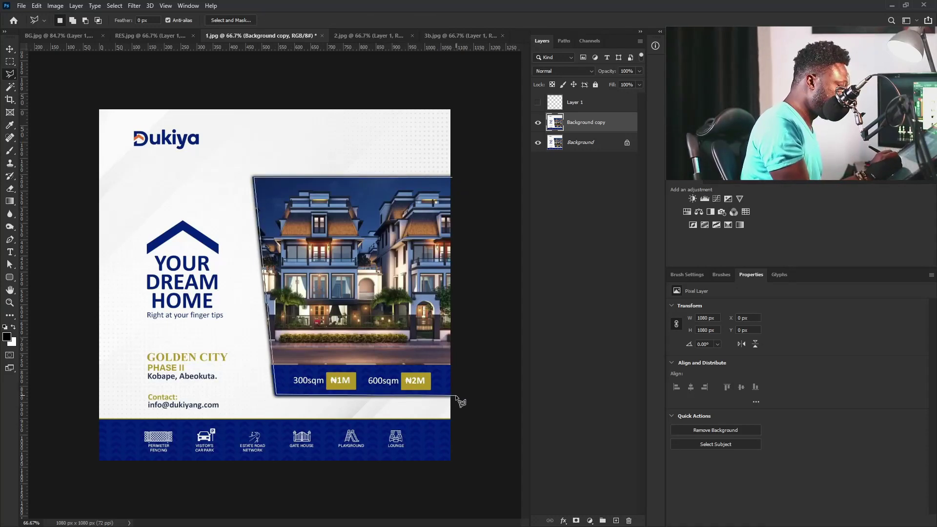
left_click(456, 395)
left_click(452, 179)
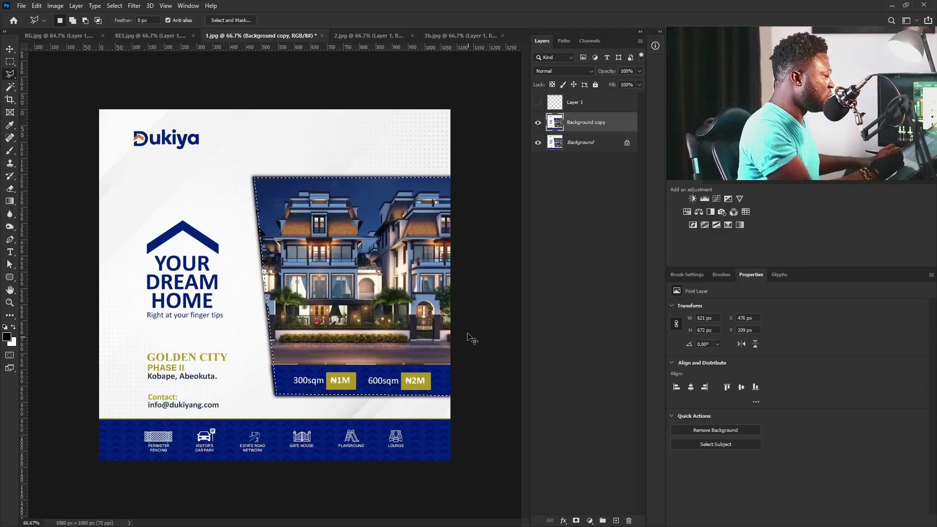
key("ctrl+j")
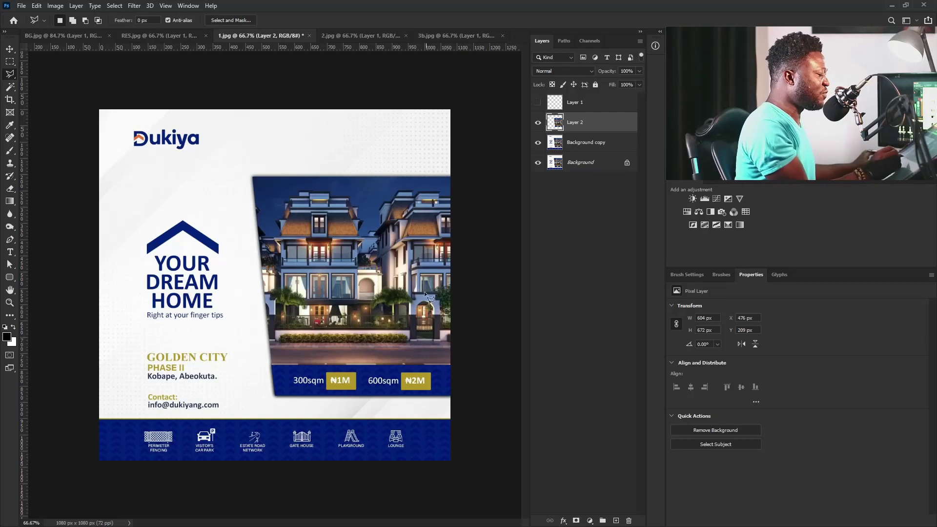
left_click(584, 147)
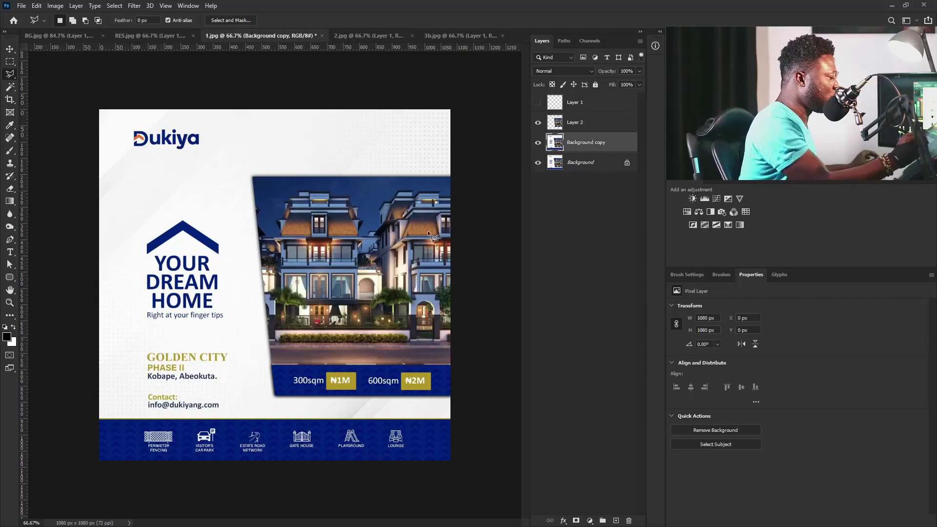
Outline a tilted frame around the house photo and fill it white on a new layer
left_click(12, 61)
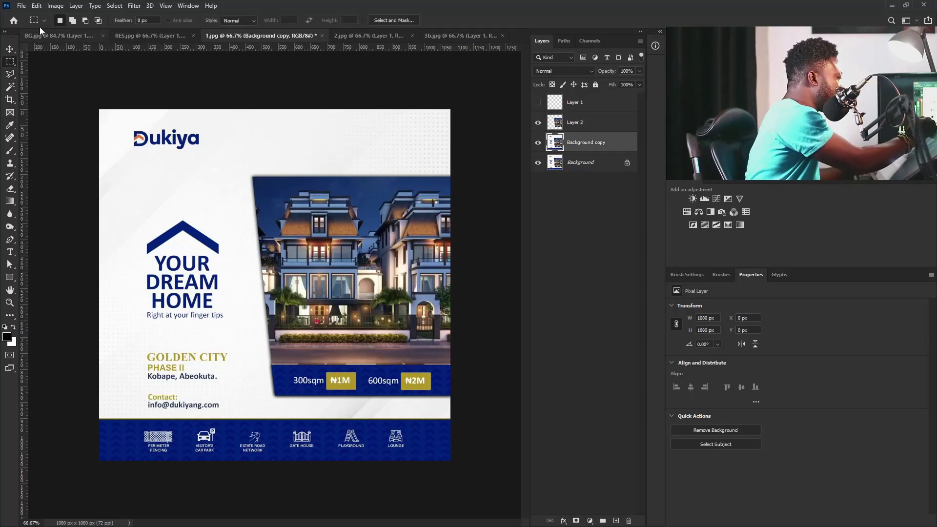
left_click(11, 74)
left_click(454, 167)
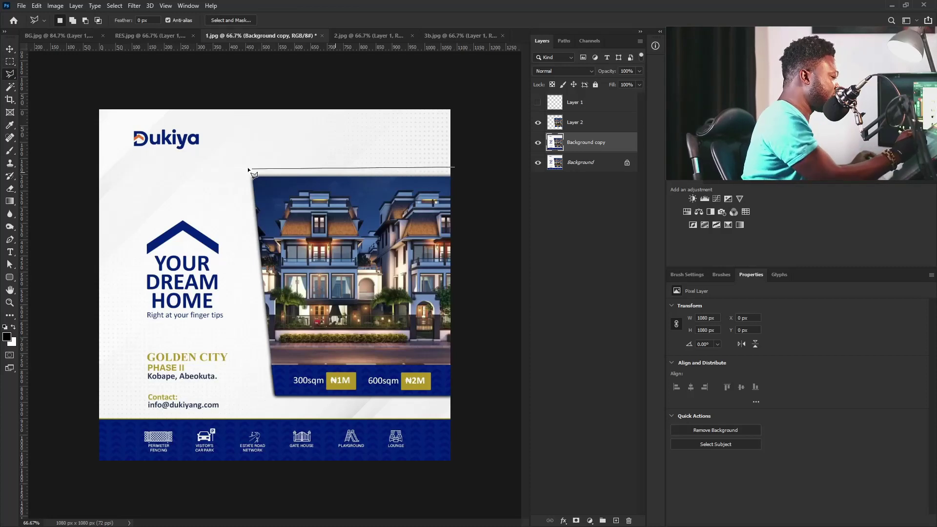
left_click(241, 171)
left_click(267, 403)
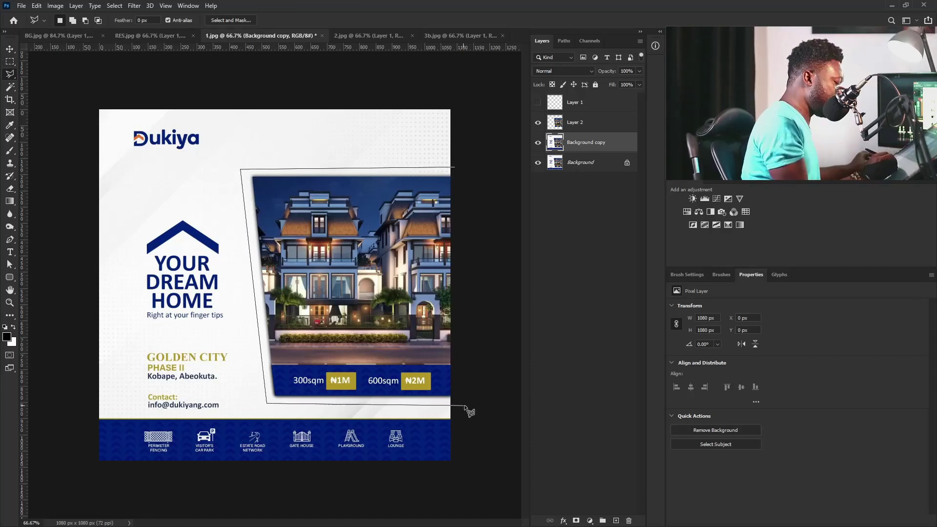
left_click(465, 412)
left_click(455, 167)
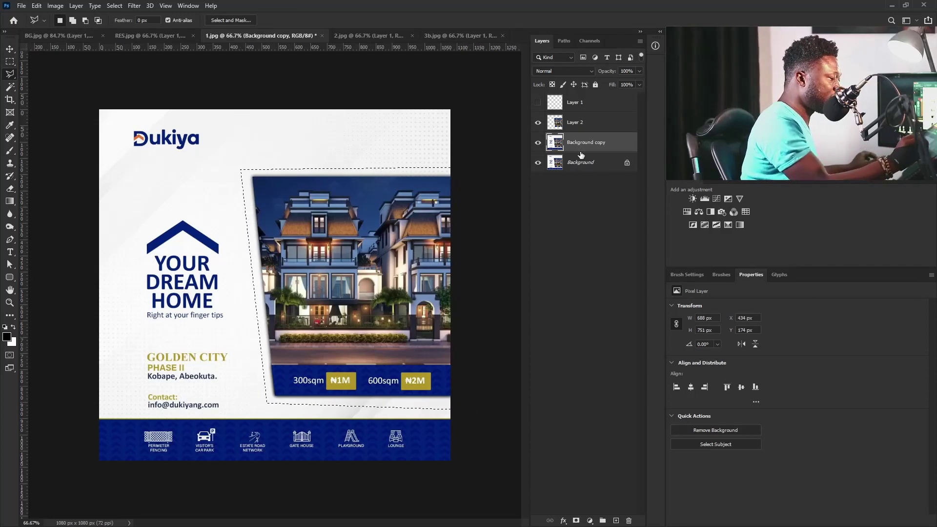
left_click(616, 520)
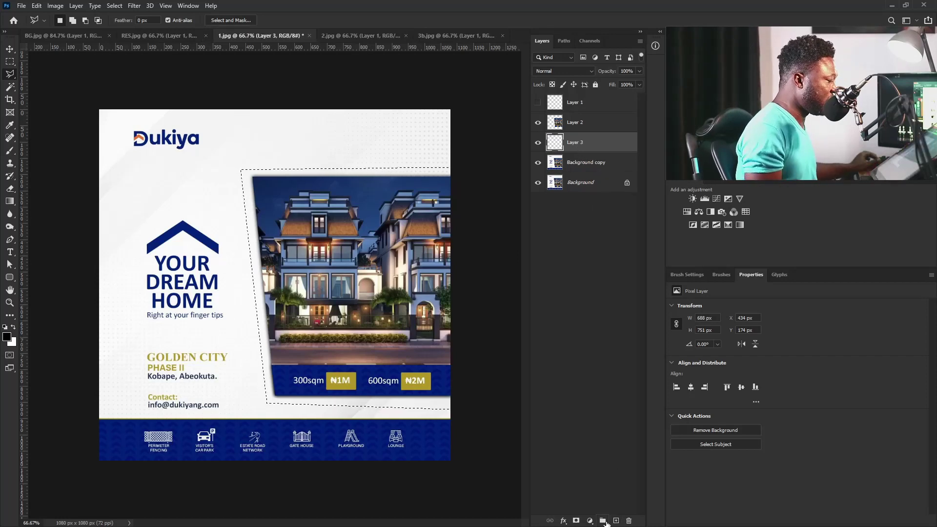
key("ctrl+BackSpace")
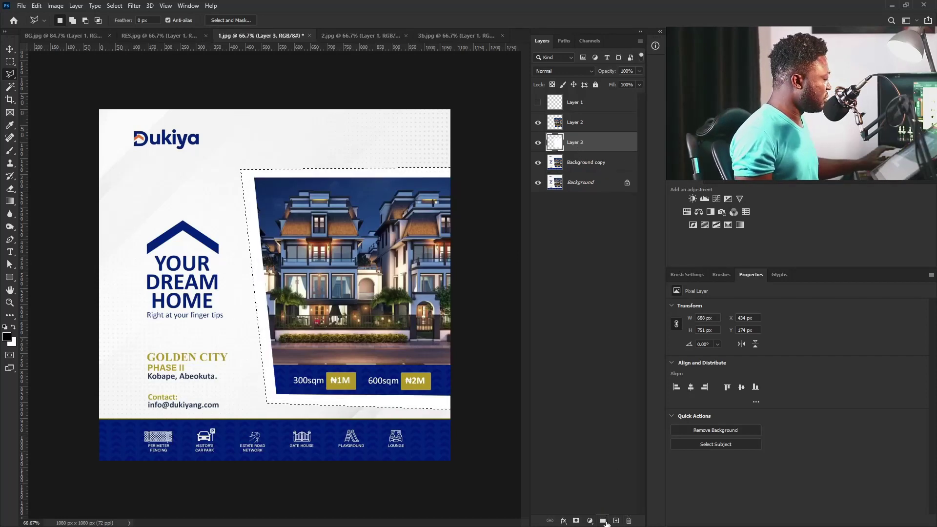
key("ctrl+d")
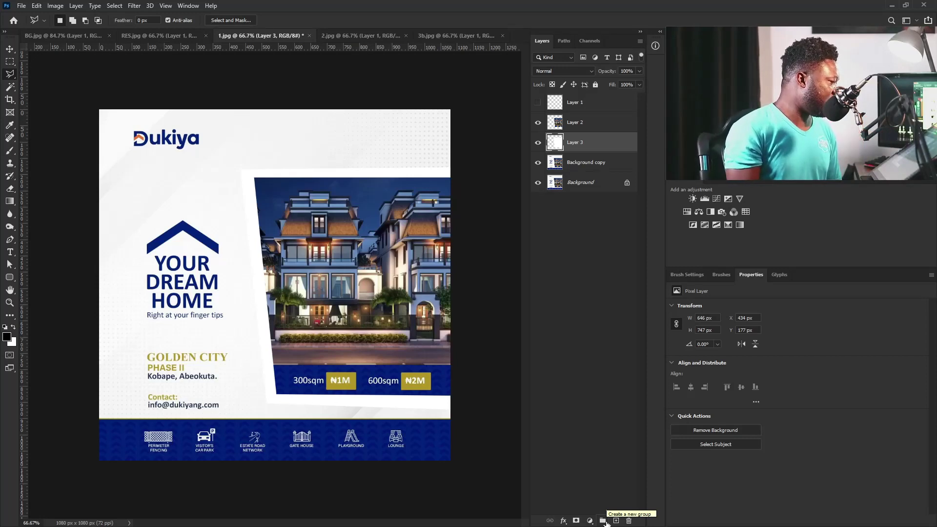
key("alt+bracketleft")
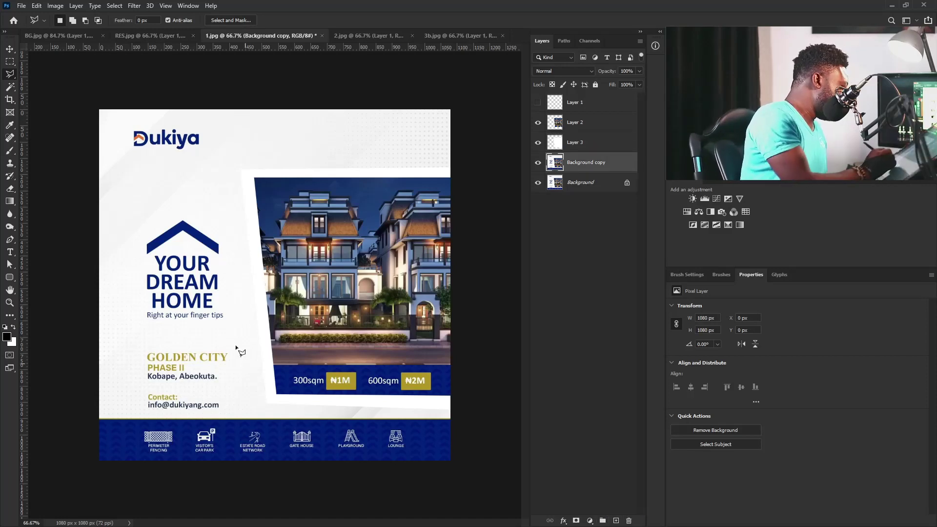
Copy the YOUR DREAM HOME block from Background copy onto its own layer
left_click(11, 51)
left_click(10, 62)
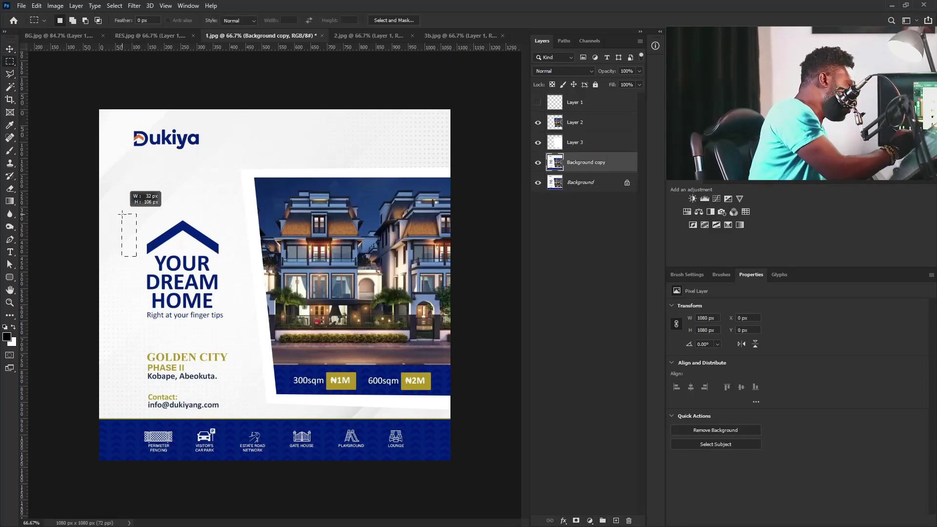
left_click_drag(122, 214, 236, 330)
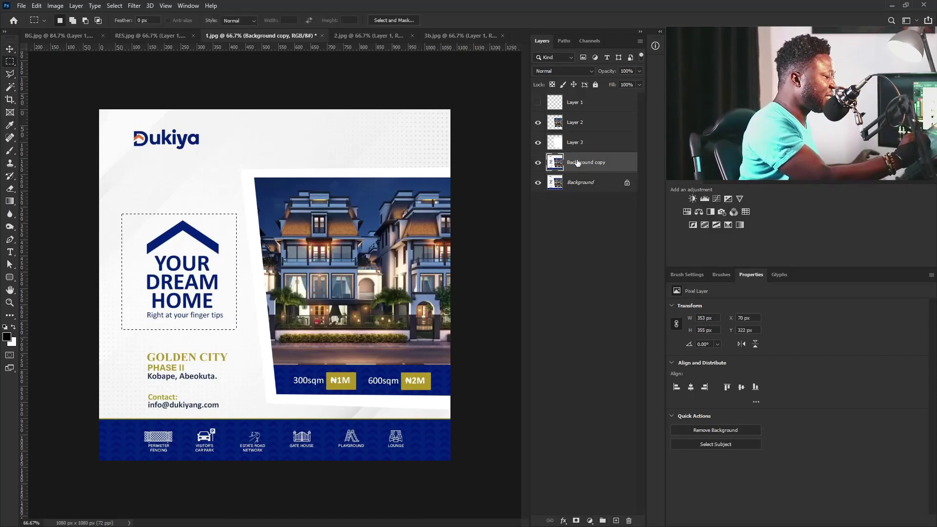
key("ctrl+j")
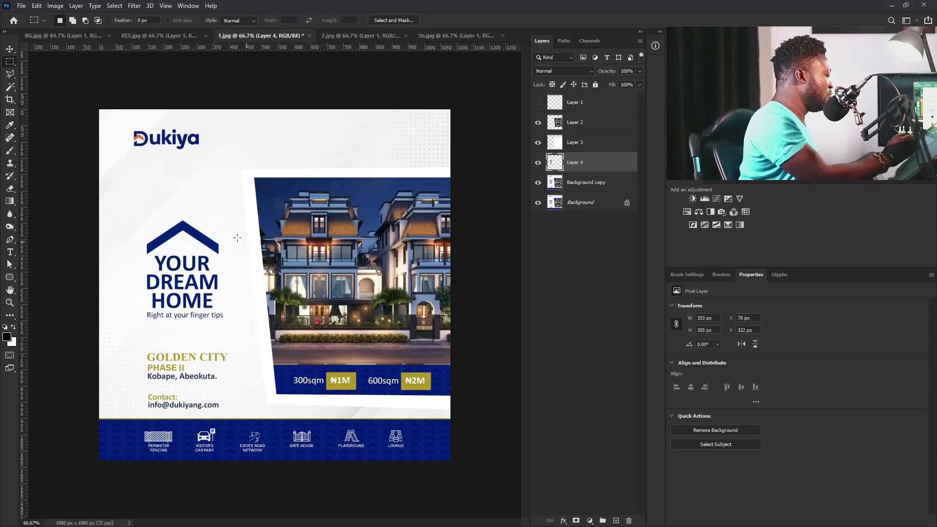
Scale the YOUR DREAM HOME block up proportionally and nudge it right and down
key("ctrl+t")
left_click_drag(121, 213, 88, 180)
left_click_drag(236, 180, 260, 154)
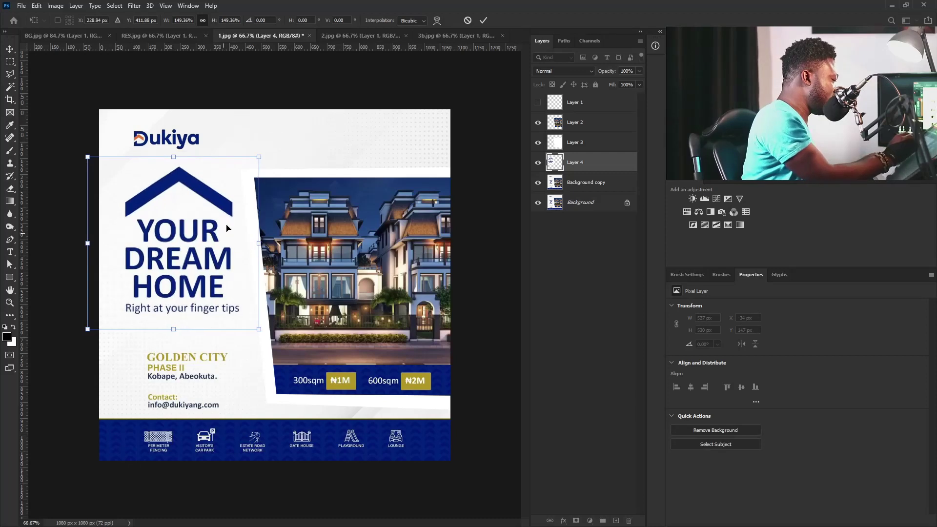
key("Return")
key("m")
key("v")
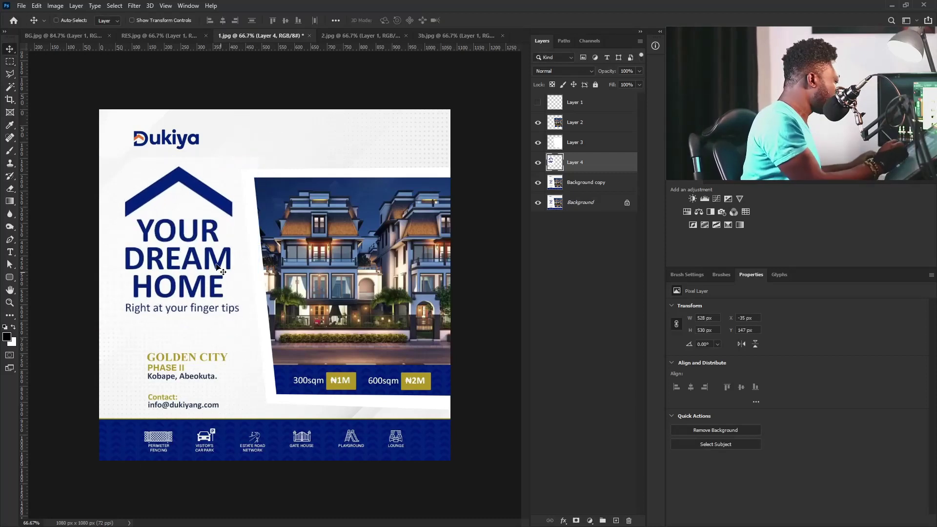
left_click_drag(208, 250, 214, 260)
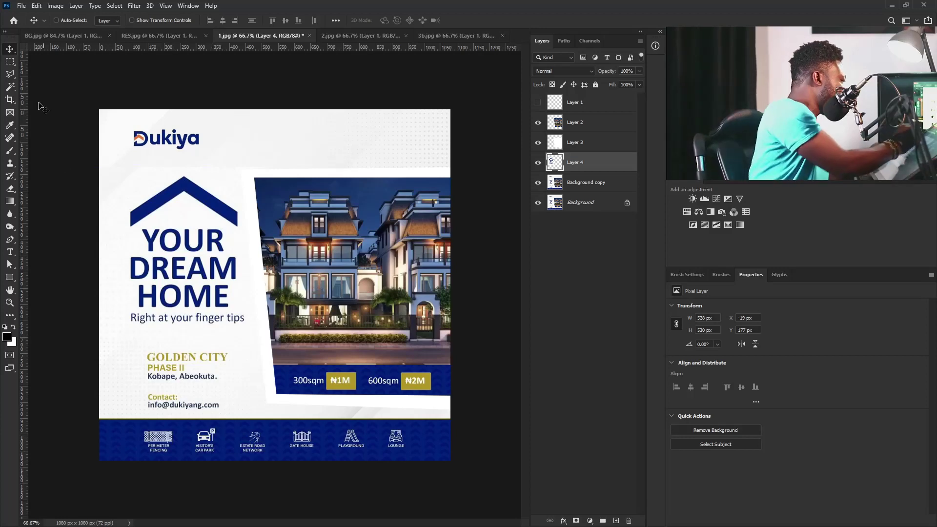
left_click(10, 62)
Copy the Golden City and contact text block from Background copy onto its own layer
left_click(570, 179)
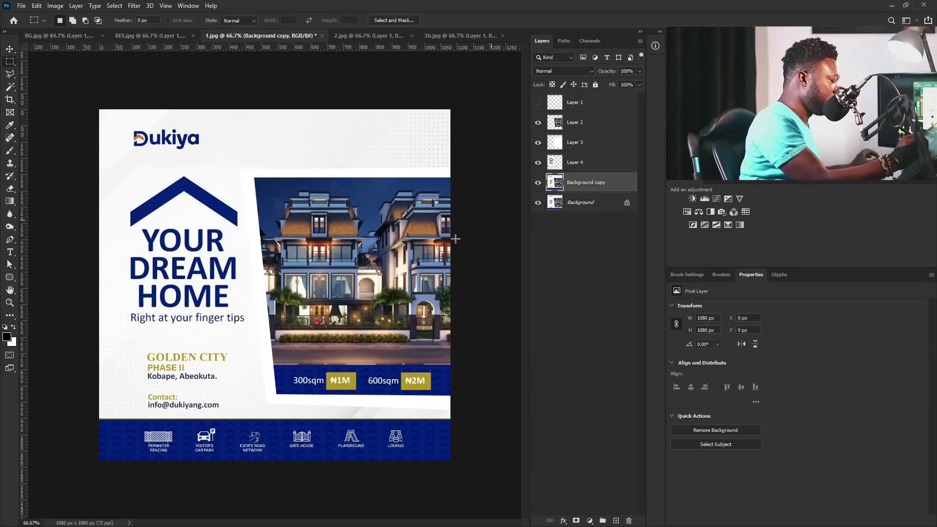
mouse_move(253, 406)
left_mouse_down()
mouse_move(142, 359)
mouse_move(142, 347)
mouse_move(261, 413)
left_mouse_up()
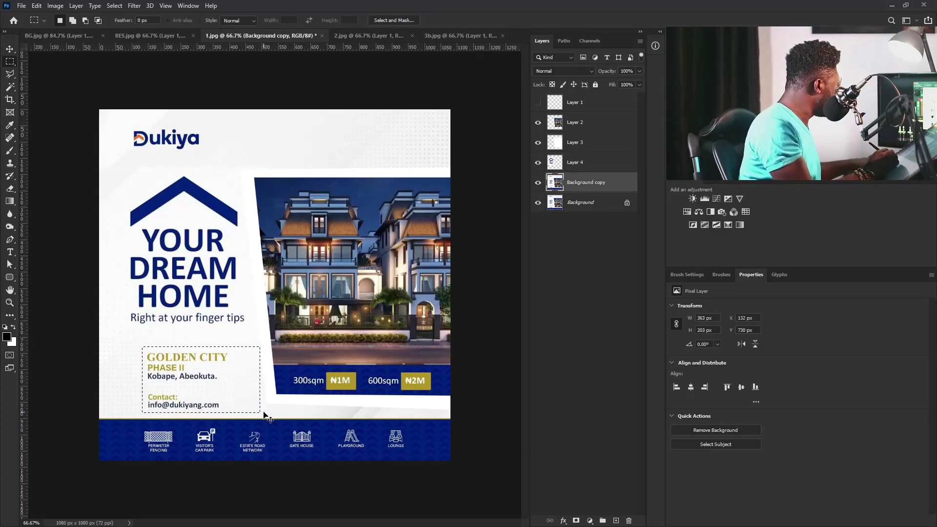
key("ctrl+j")
Align the text block to a vertical guide at the fence icon's left edge, with a horizontal guide above the footer
left_click_drag(24, 417, 142, 442)
scroll(142, 439, "up", 5)
left_click_drag(201, 462, 190, 466)
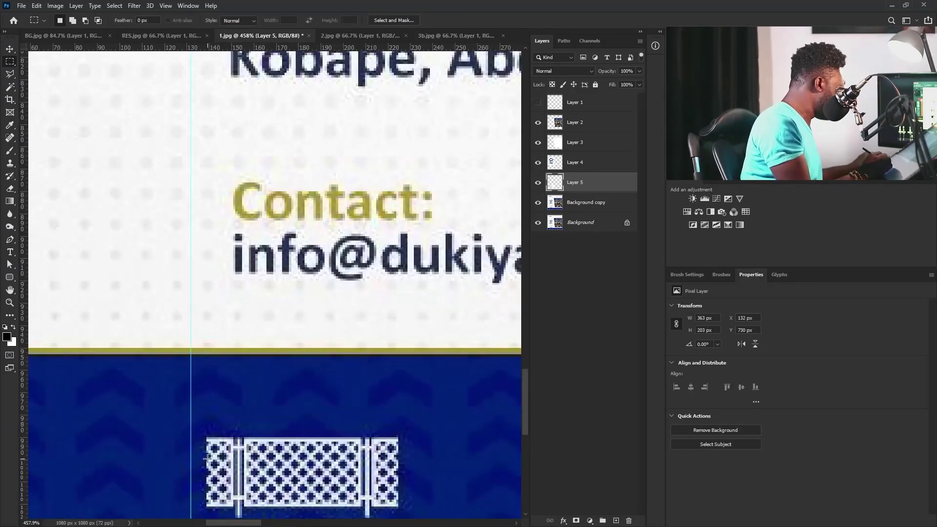
key("v")
left_click_drag(22, 442, 207, 448)
left_click_drag(372, 243, 272, 379)
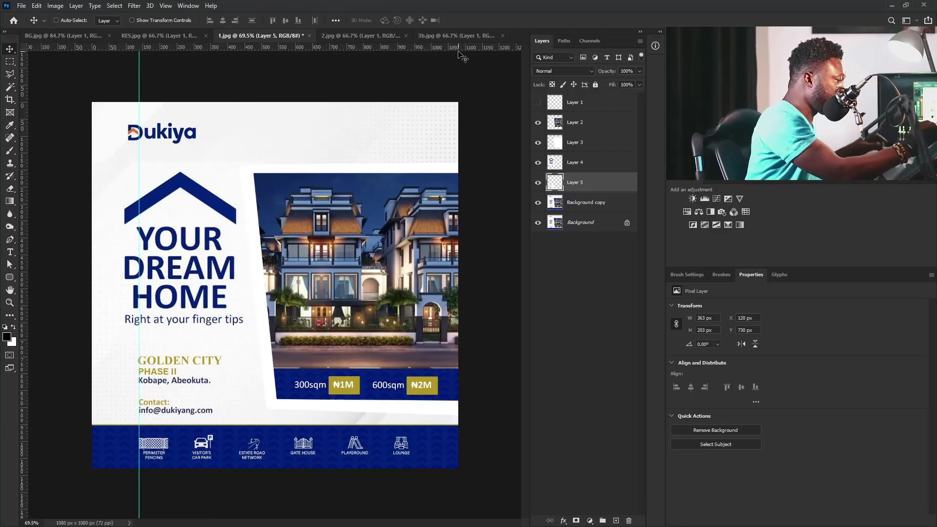
left_click_drag(462, 47, 426, 414)
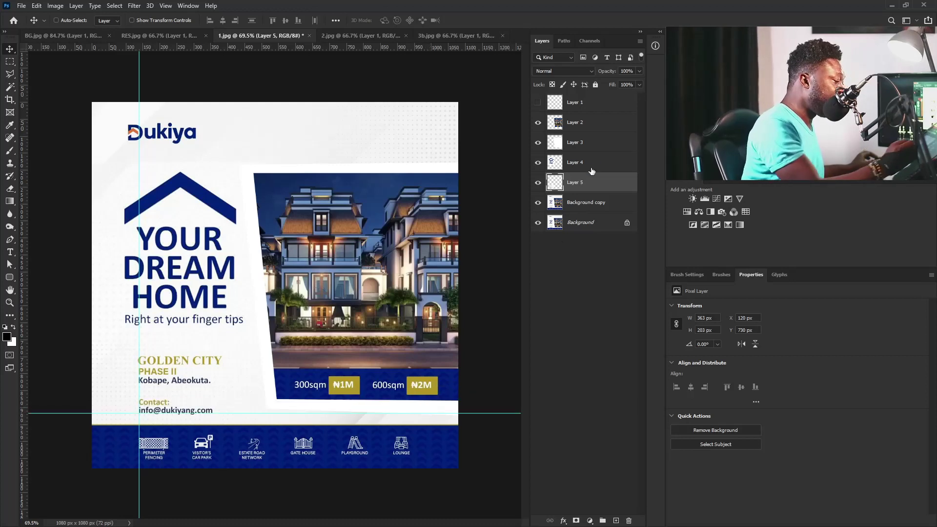
Nudge the Layer 2 house photo down 3 px to sit at X 476, Y 248
left_click(586, 123)
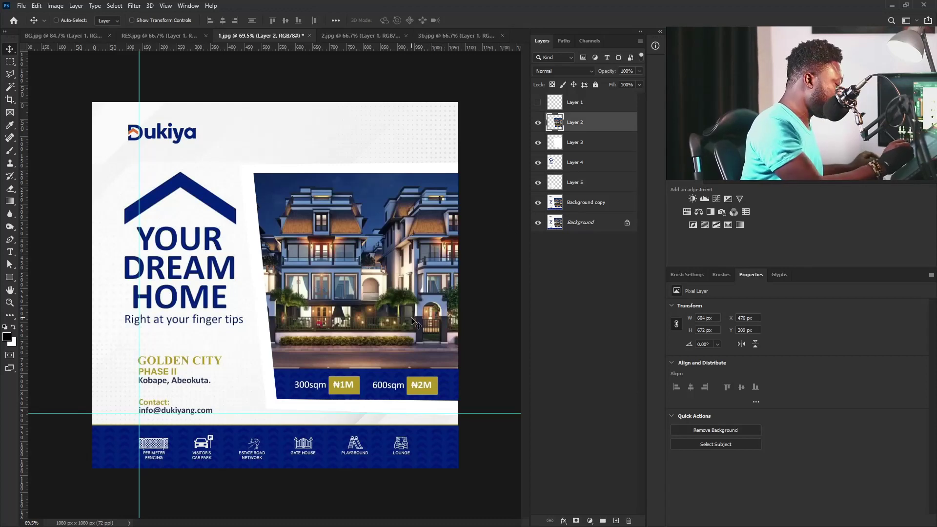
left_click_drag(412, 318, 413, 323)
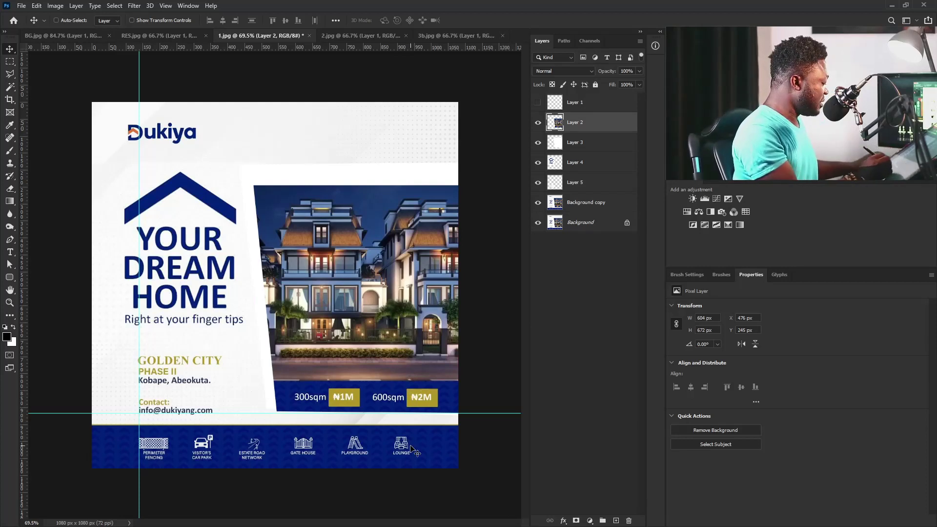
key("Down")
key("Down")
key("Down")
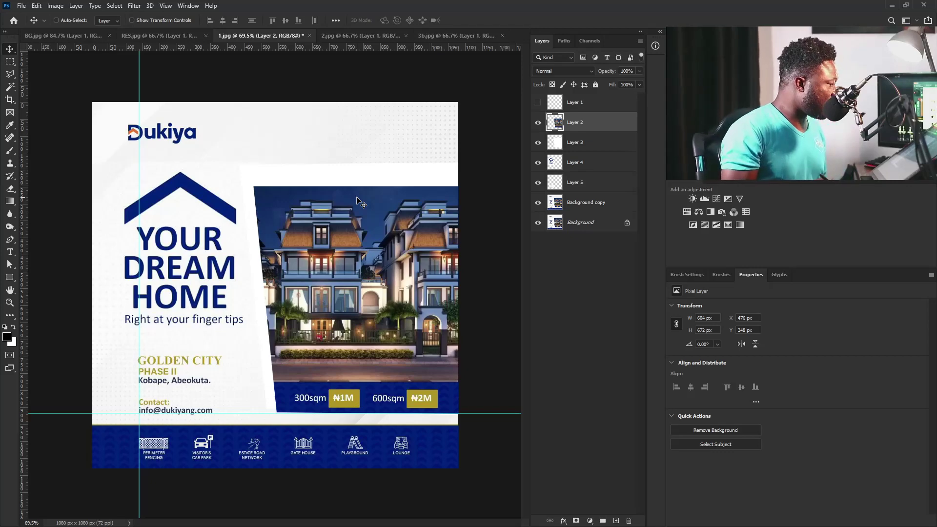
Switch to the 2.jpg Land Rover ad document
left_click(357, 37)
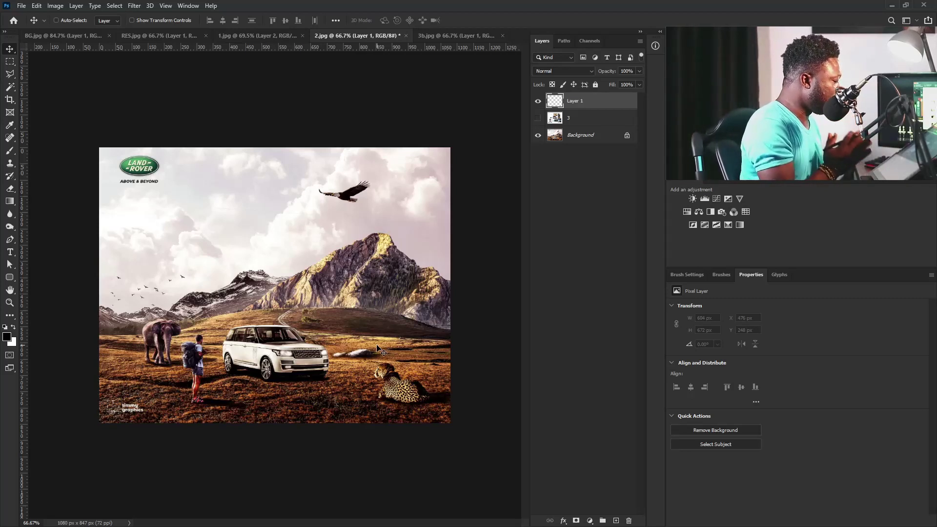
left_click(538, 118)
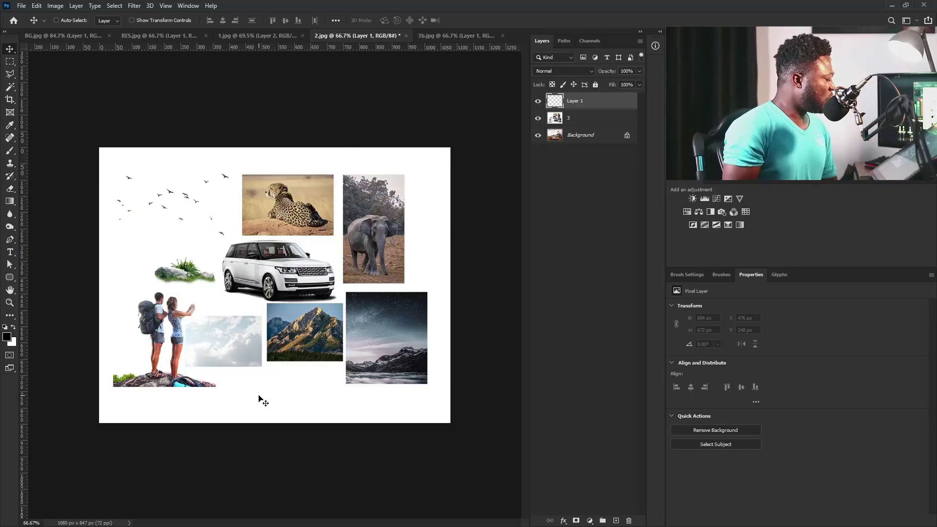
left_click(538, 118)
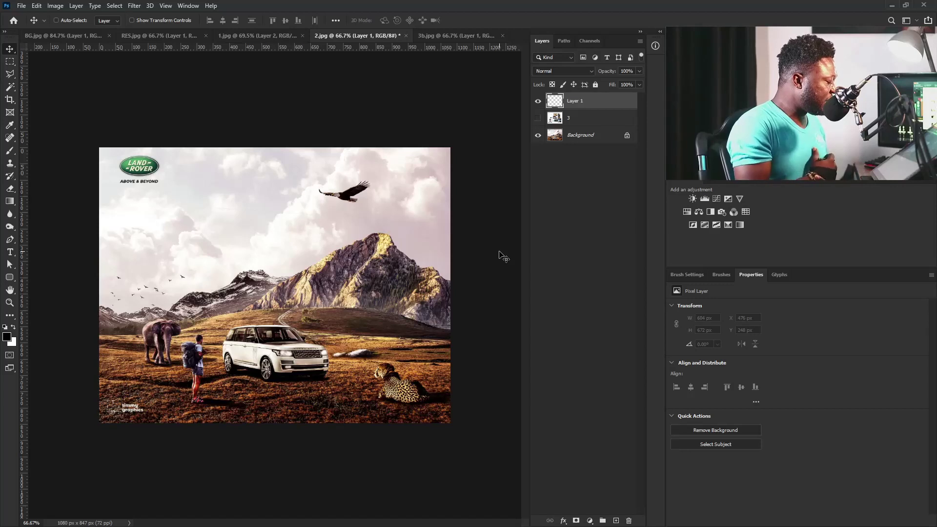
Duplicate the Background layer and draw a rectangular selection around the hiker beside the car
right_click(589, 138)
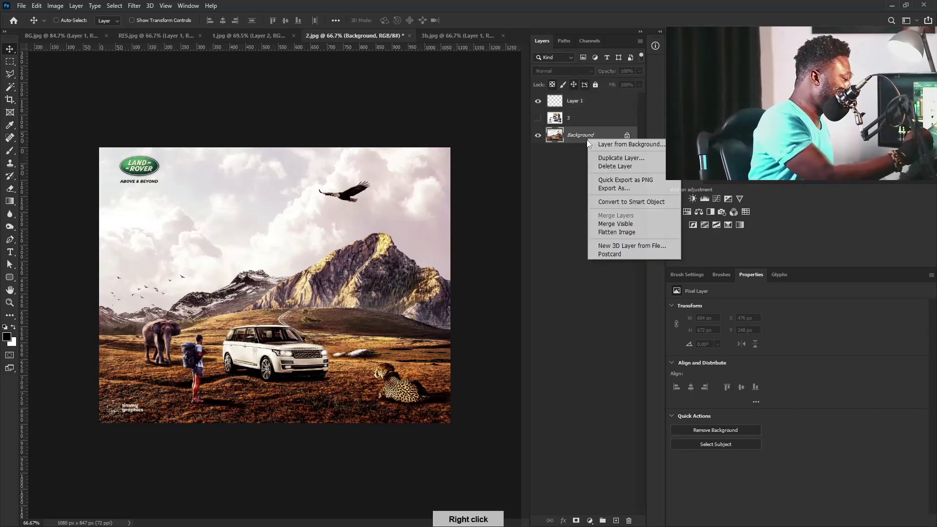
left_click(543, 238)
left_click(564, 204)
left_click_drag(593, 140, 616, 521)
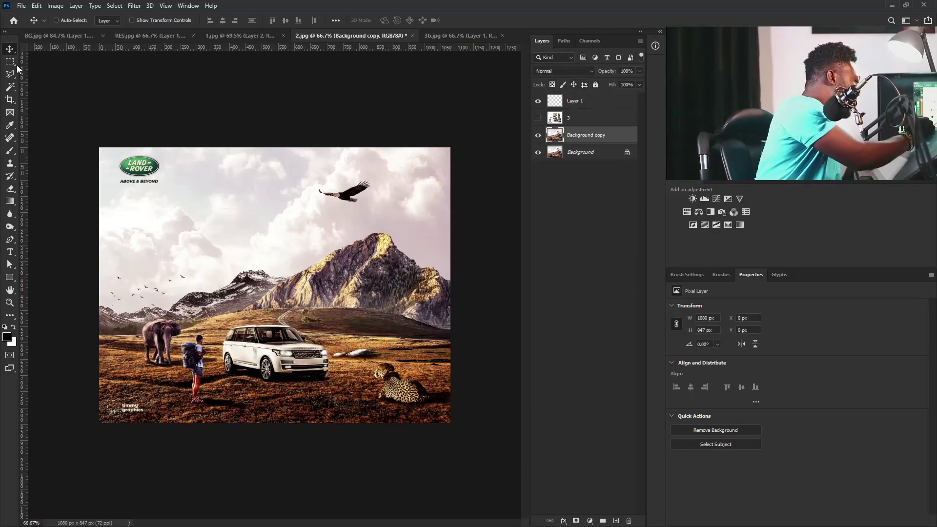
key("m")
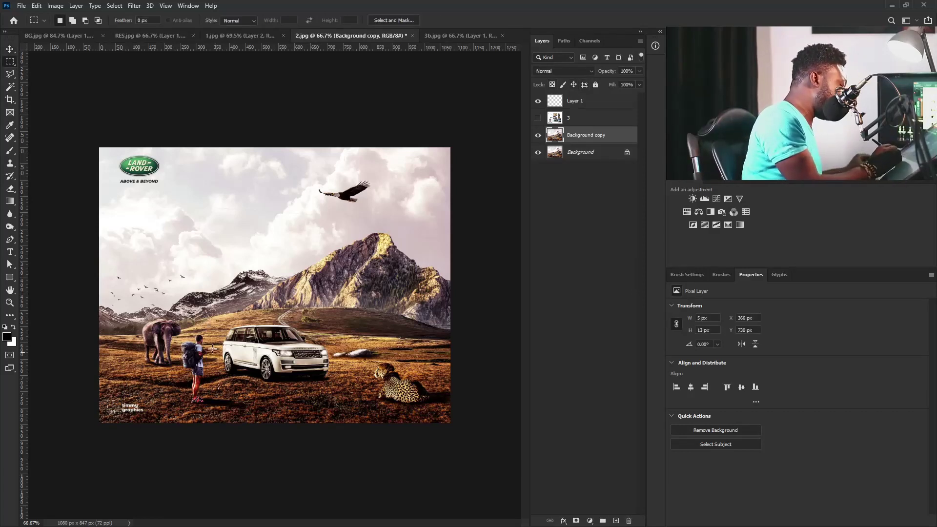
left_click_drag(209, 413, 193, 331)
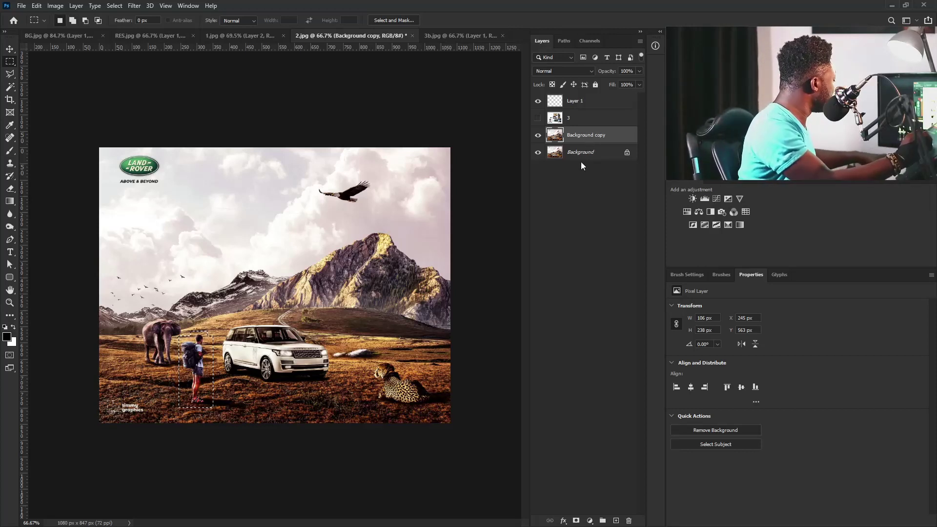
Content-aware fill the hiker selection, deselect, and add an empty Layer 2 on top
key("shift+BackSpace")
left_click(481, 184)
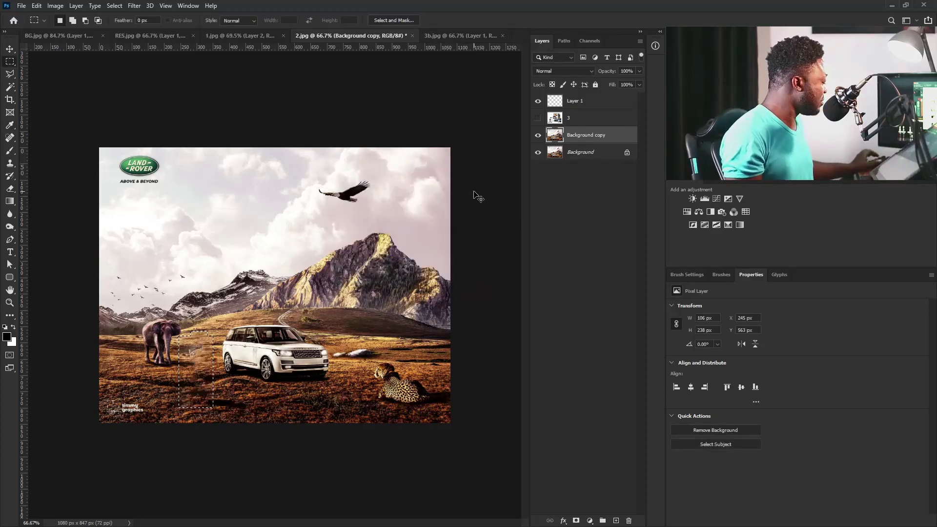
key("ctrl+d")
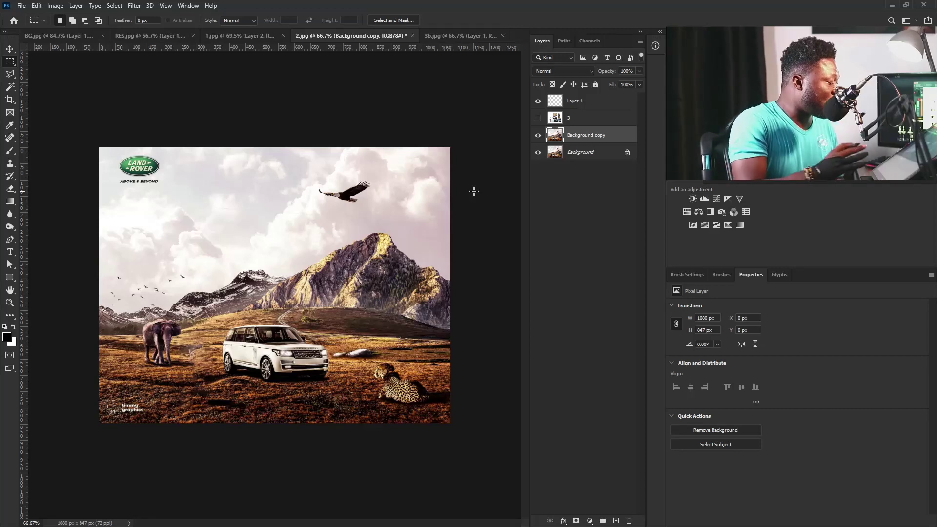
left_click(615, 522)
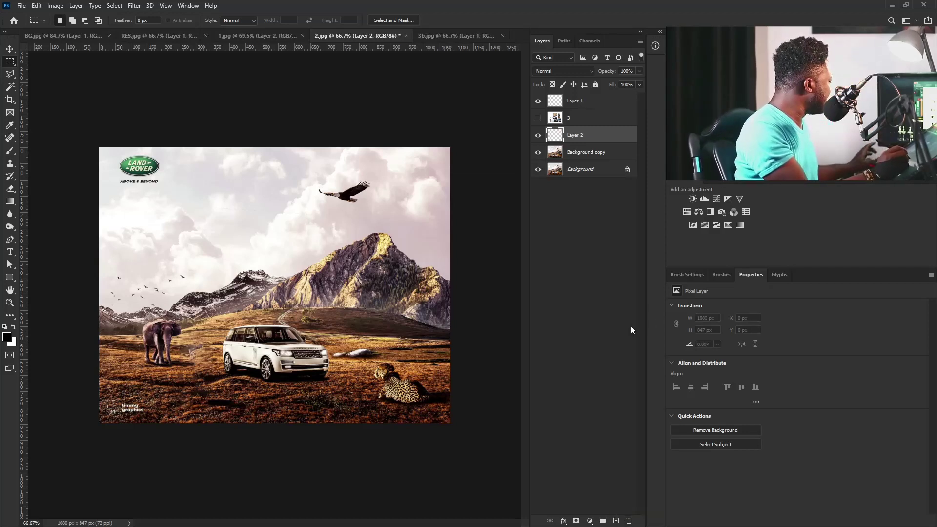
Choose the Brush tool and raise its size to 175 px
key("b")
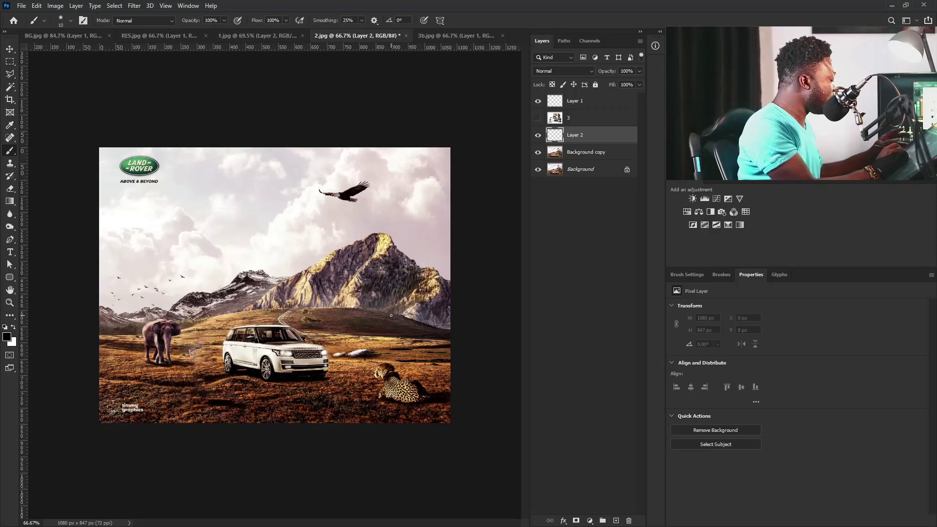
key("bracketright")
key("bracketright")
key("bracketright")
key("bracketright")
key("bracketright")
key("bracketright")
key("bracketright")
key("bracketright")
key("bracketright")
key("bracketright")
key("bracketright")
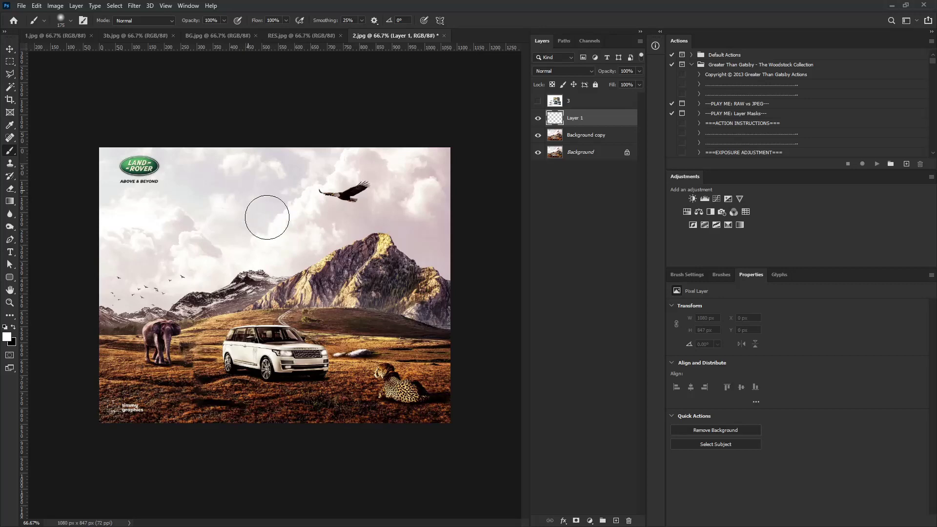
Zoom into the mountains and paint white haze over the peaks and slopes at brush sizes 175, 125, 70 and 80
left_click(255, 268, "ctrl")
left_click_drag(255, 268, 293, 269)
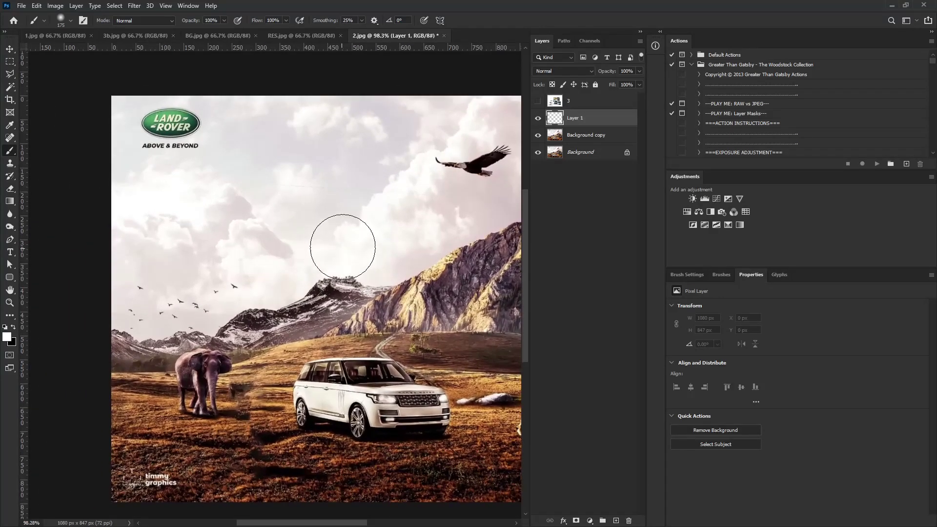
mouse_move(344, 245)
left_mouse_down()
mouse_move(316, 264)
mouse_move(218, 288)
left_mouse_up()
key("bracketleft")
key("bracketleft")
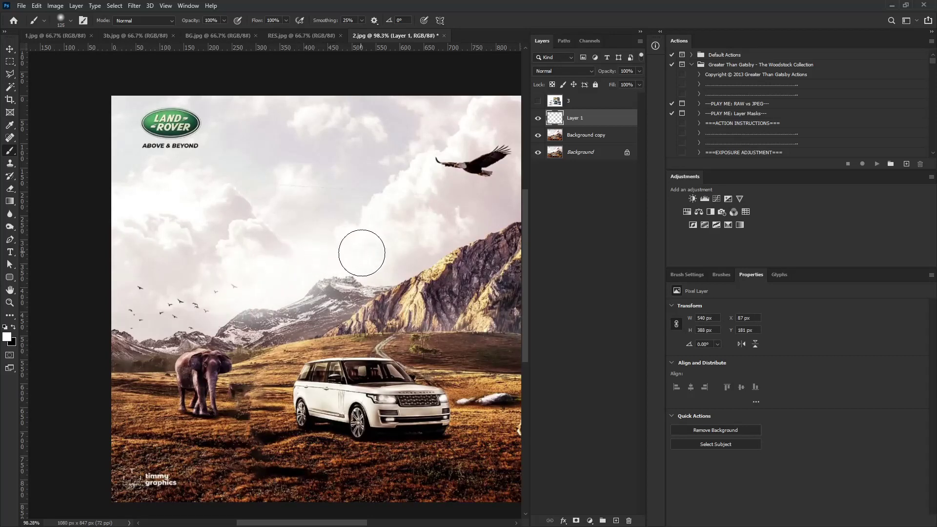
mouse_move(362, 254)
left_mouse_down()
mouse_move(259, 295)
mouse_move(131, 296)
mouse_move(138, 324)
mouse_move(172, 316)
mouse_move(182, 278)
mouse_move(131, 295)
mouse_move(293, 299)
mouse_move(376, 261)
mouse_move(328, 300)
left_mouse_up()
key("bracketleft")
key("bracketleft")
key("bracketleft")
key("bracketleft")
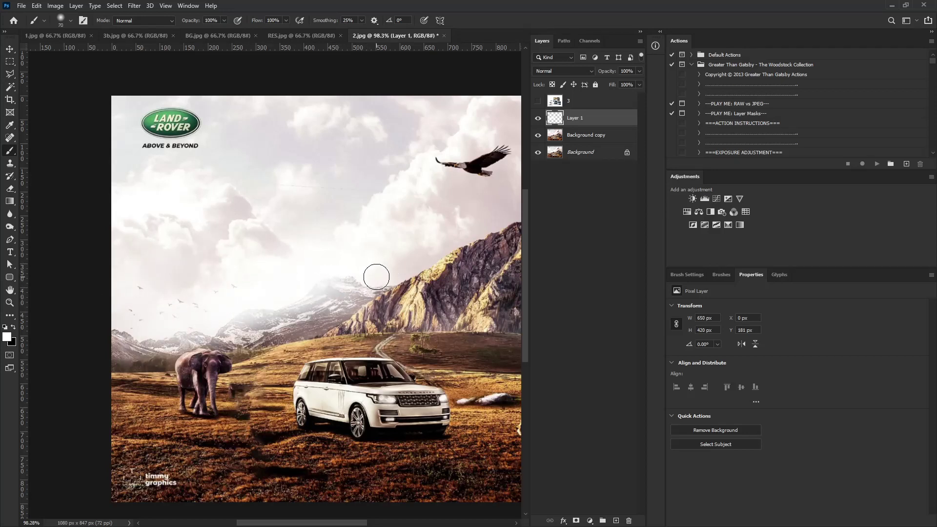
mouse_move(376, 274)
left_mouse_down()
mouse_move(291, 327)
mouse_move(184, 337)
left_mouse_up()
key("bracketright")
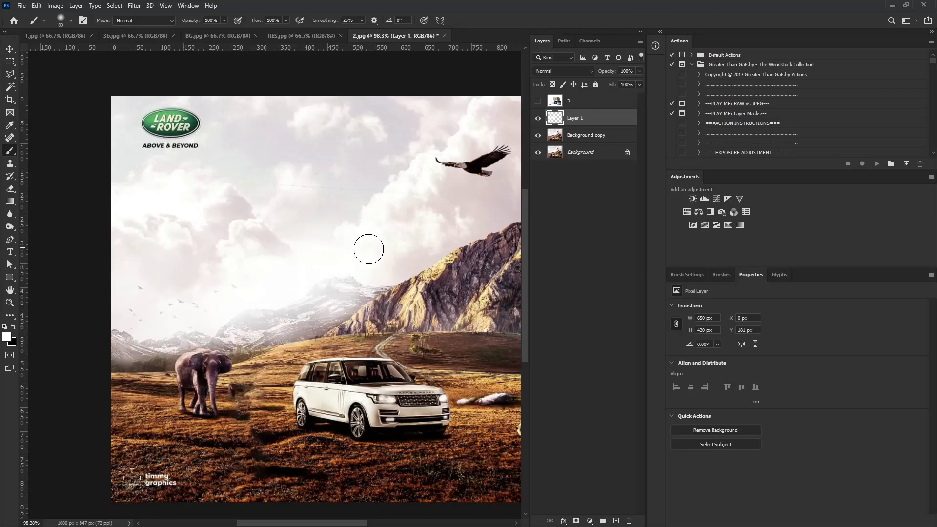
mouse_move(397, 257)
left_mouse_down()
mouse_move(358, 258)
mouse_move(370, 254)
left_mouse_up()
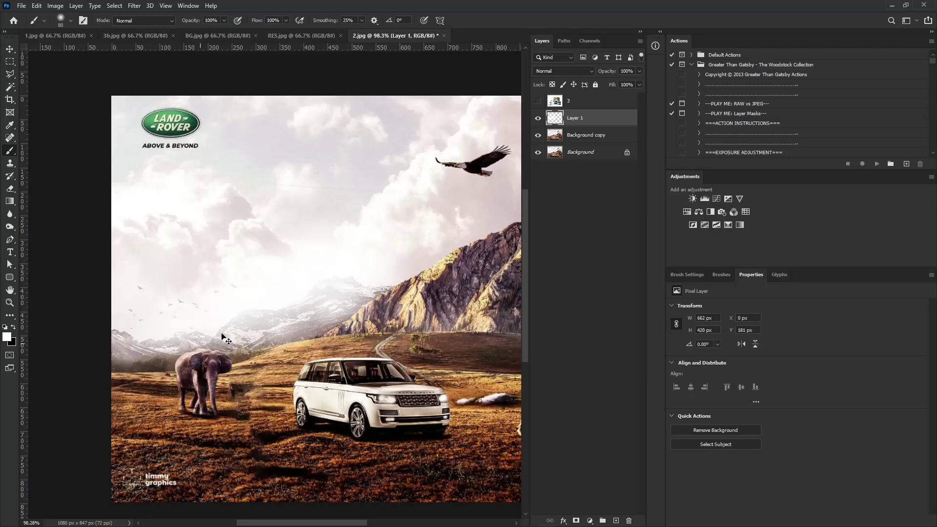